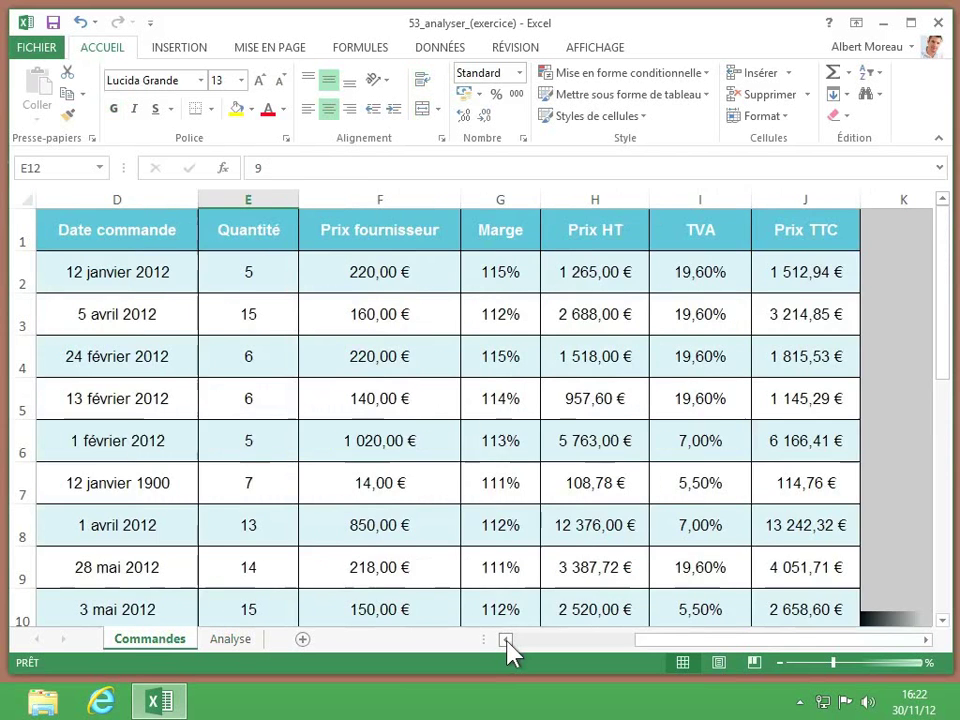
Look over the order columns on the Commandes sheet, from Prénom to Prix TTC, and switch to the Analyse sheet.
click(506, 639)
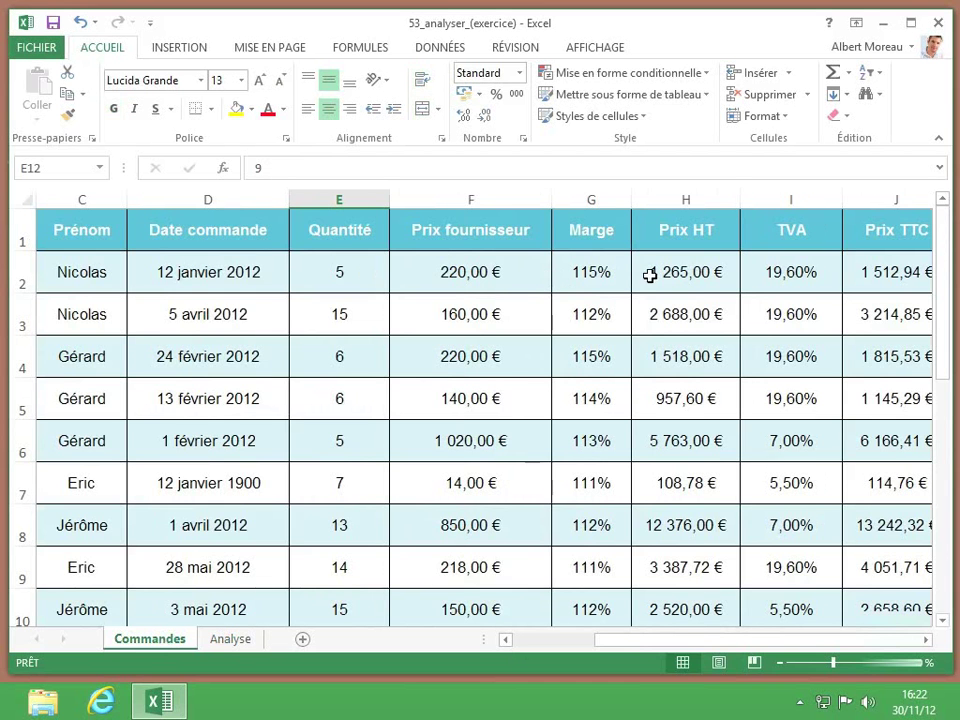
click(925, 639)
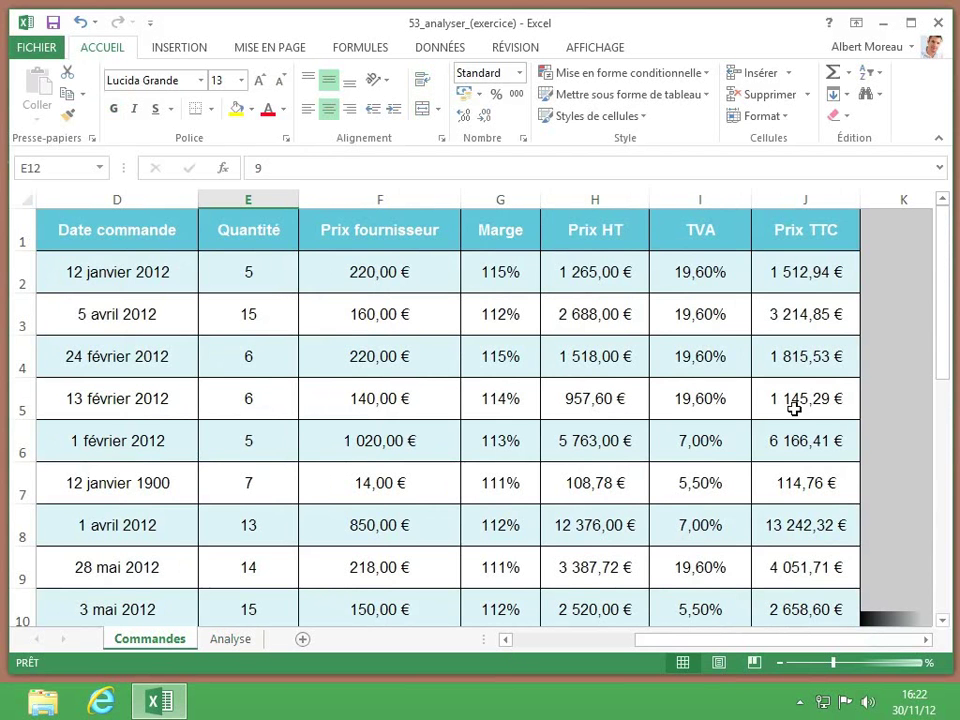
click(231, 639)
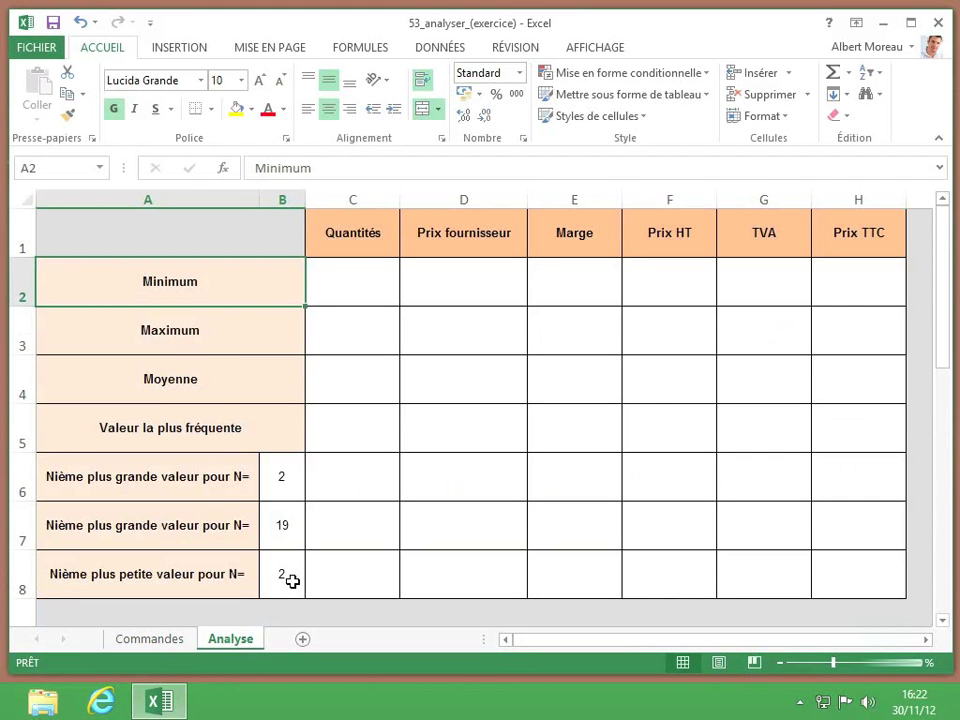
In C2 of the Analyse sheet, calculate the minimum quantity with =MIN(Commandes!E2:E21).
click(372, 297)
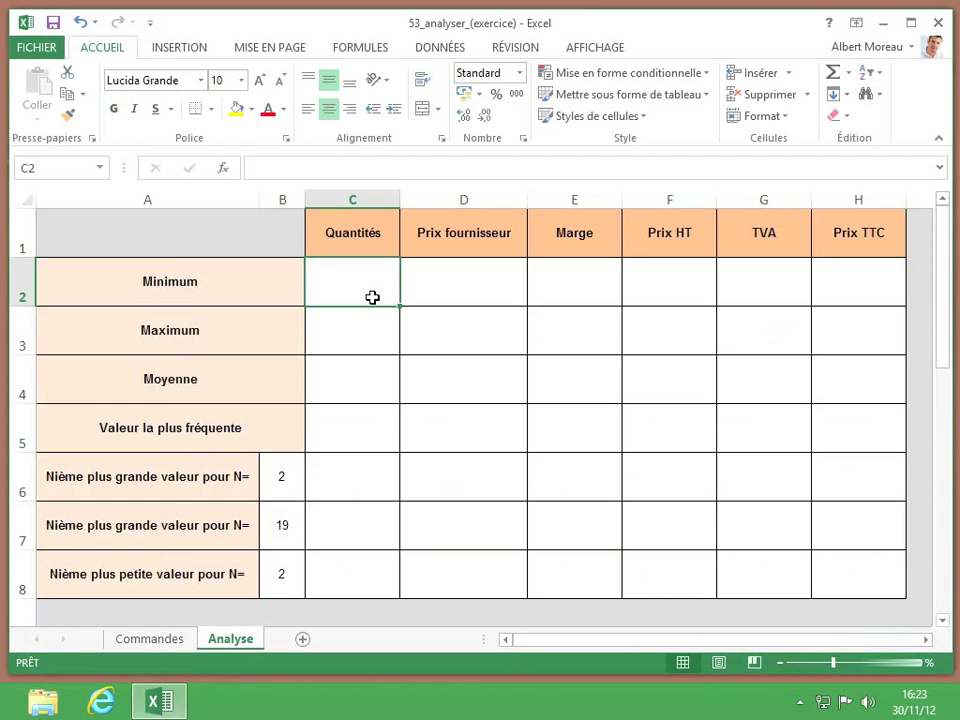
text(=min)
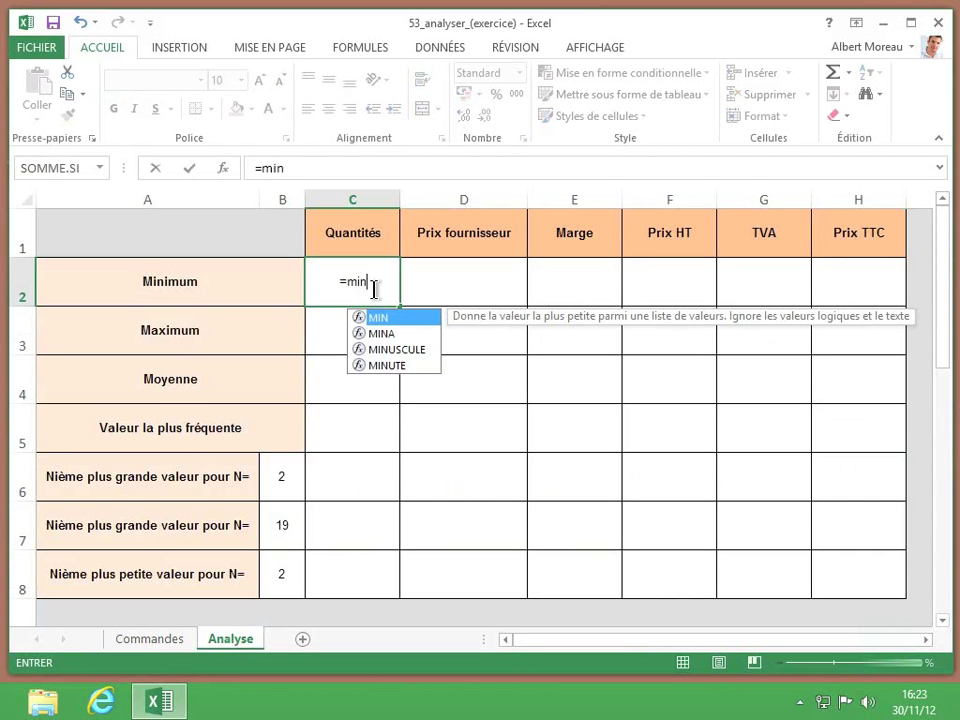
text(()
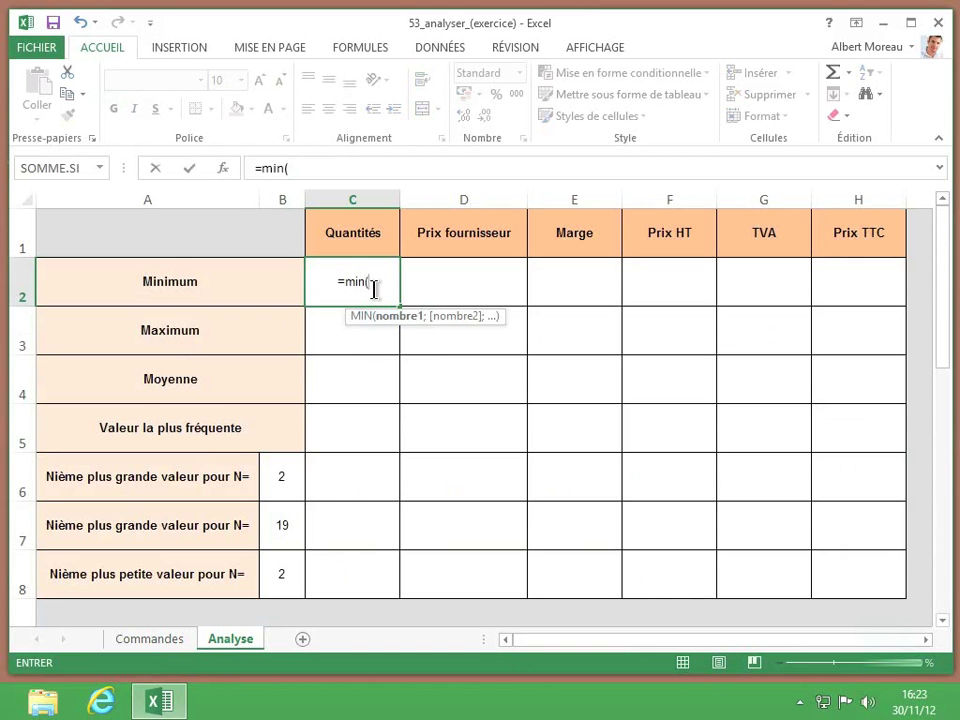
click(148, 641)
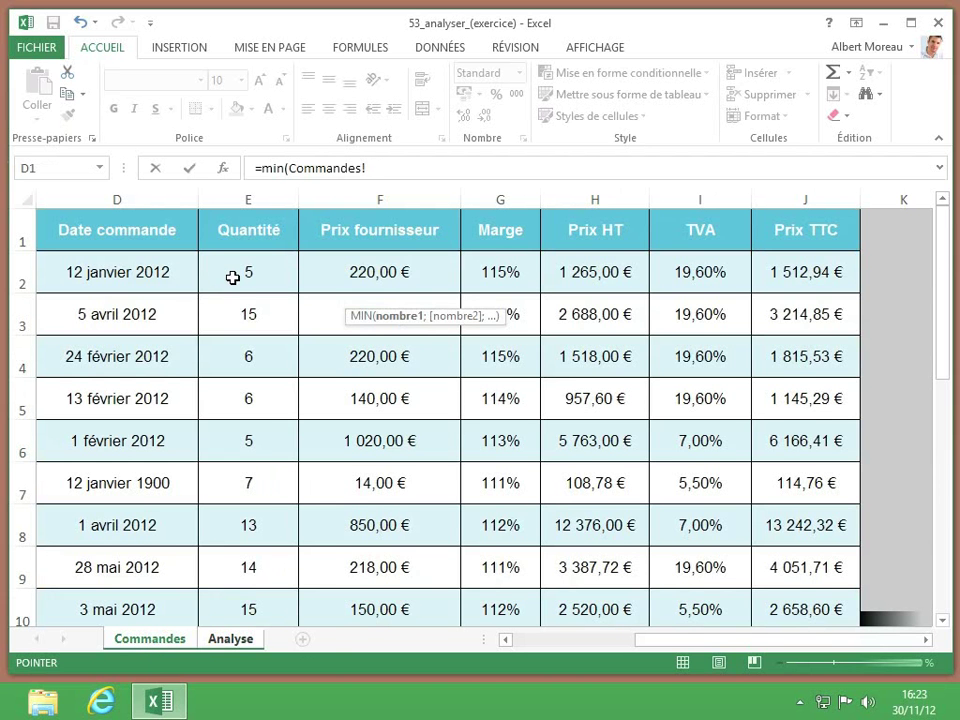
drag(232, 277, 231, 528)
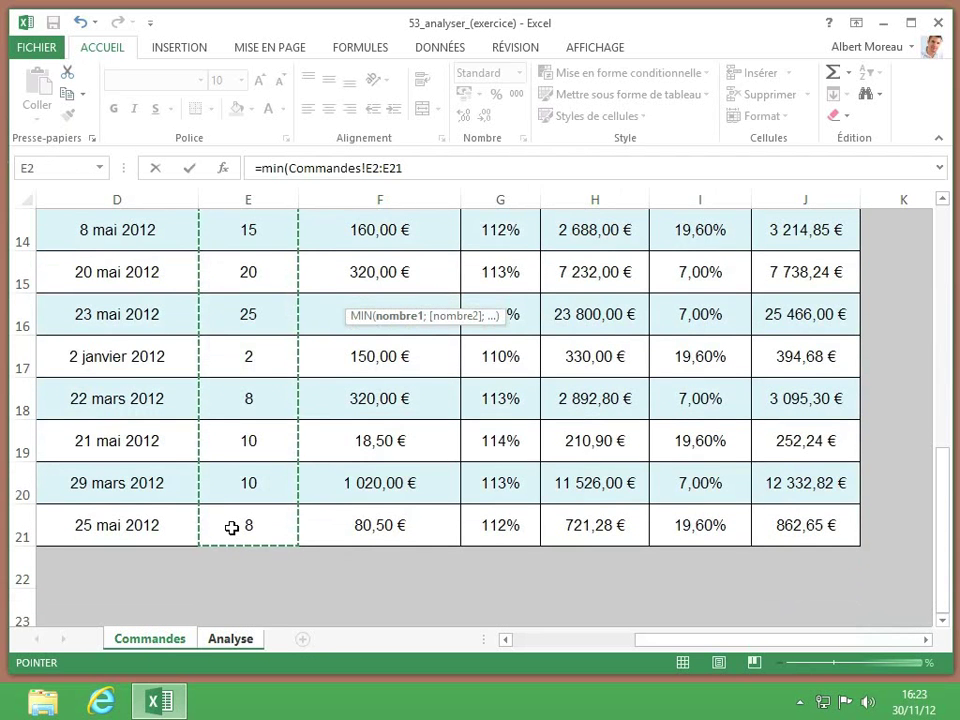
key(Return)
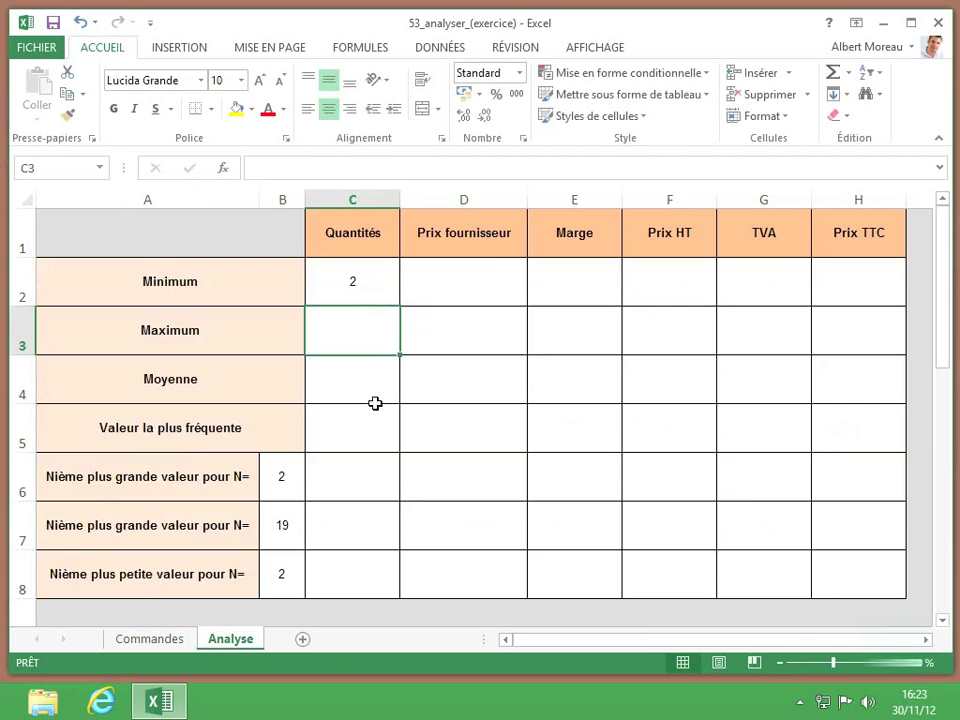
Check the column order on the Commandes sheet and fill the MIN formula from C2 across to H2 on Analyse.
click(392, 286)
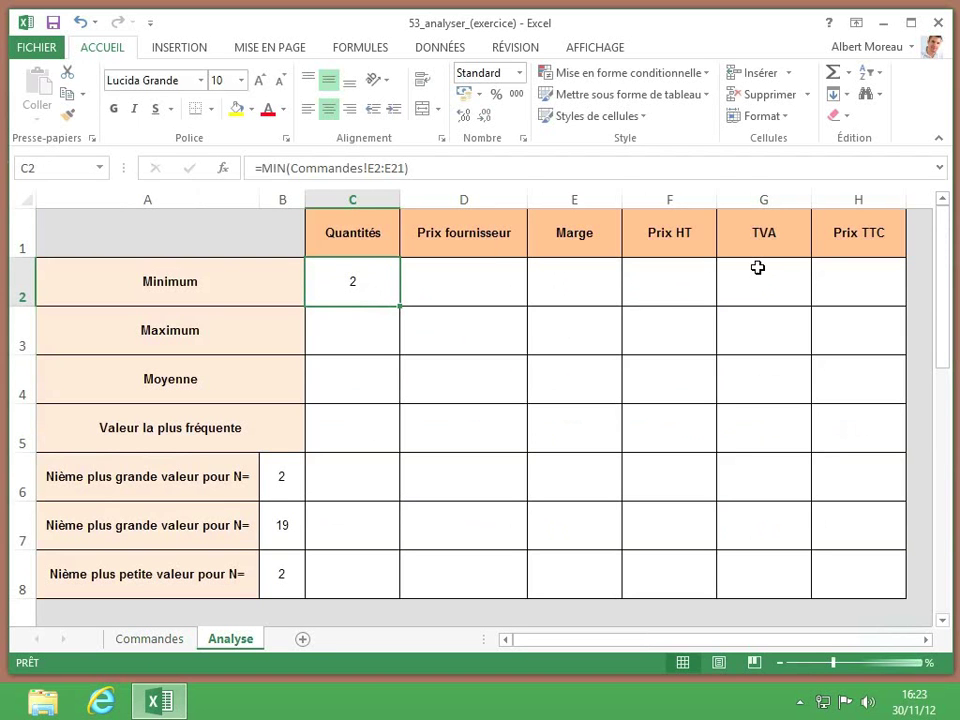
click(130, 650)
scroll(302, 501, up, 5)
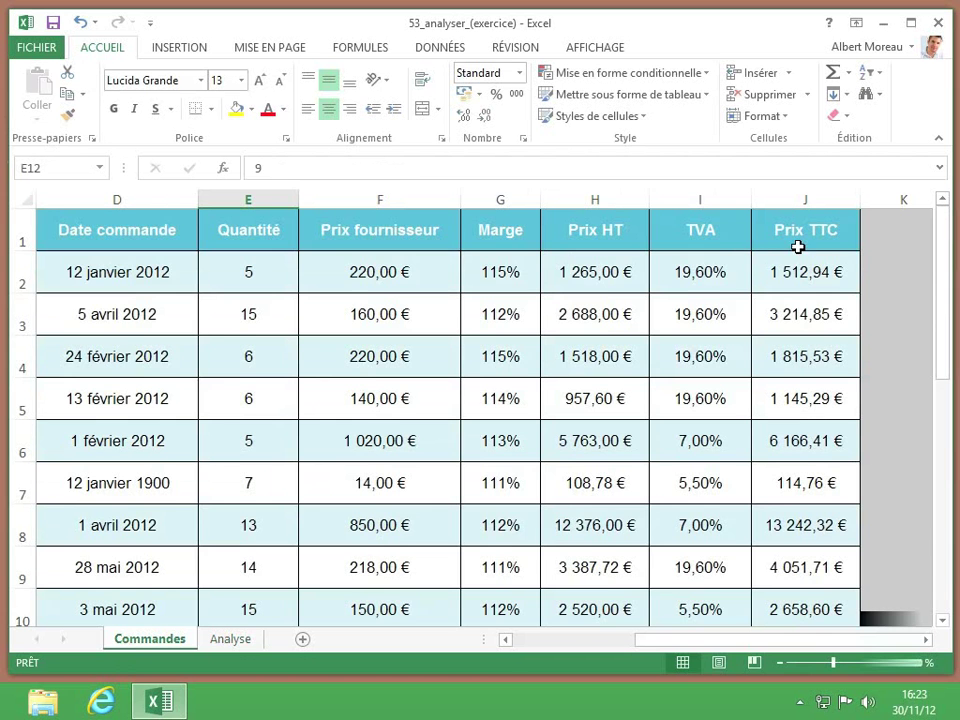
click(232, 640)
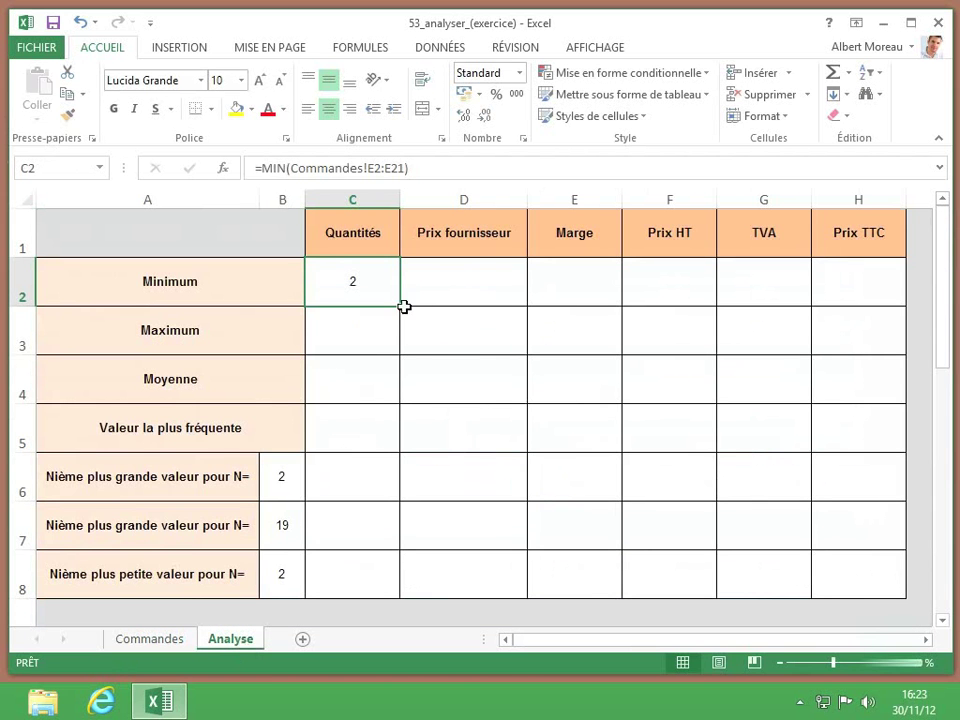
drag(403, 306, 874, 315)
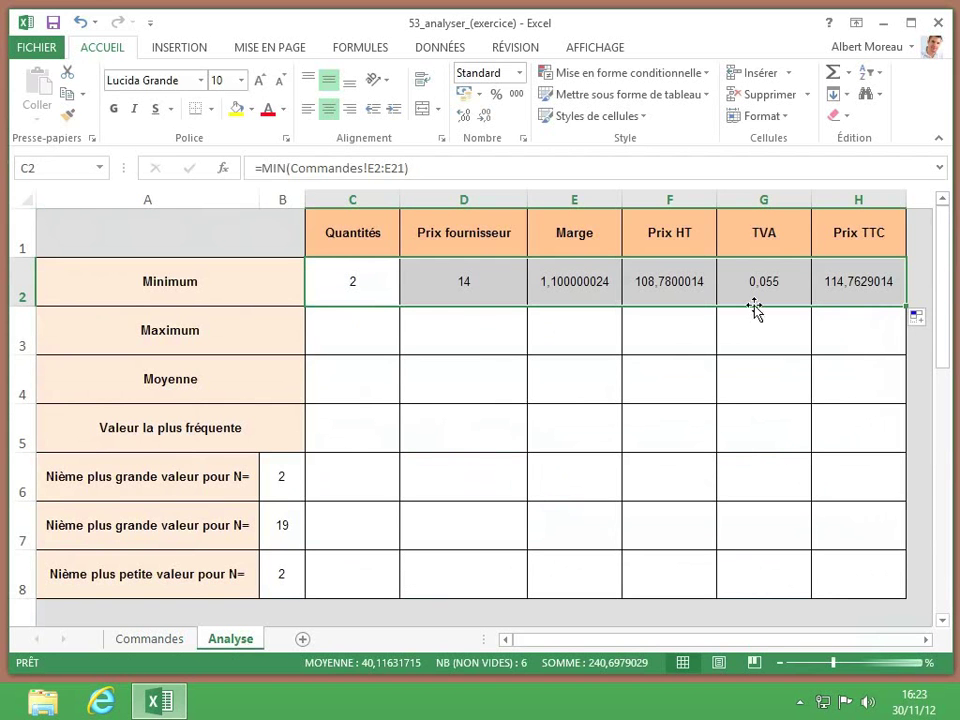
click(495, 265)
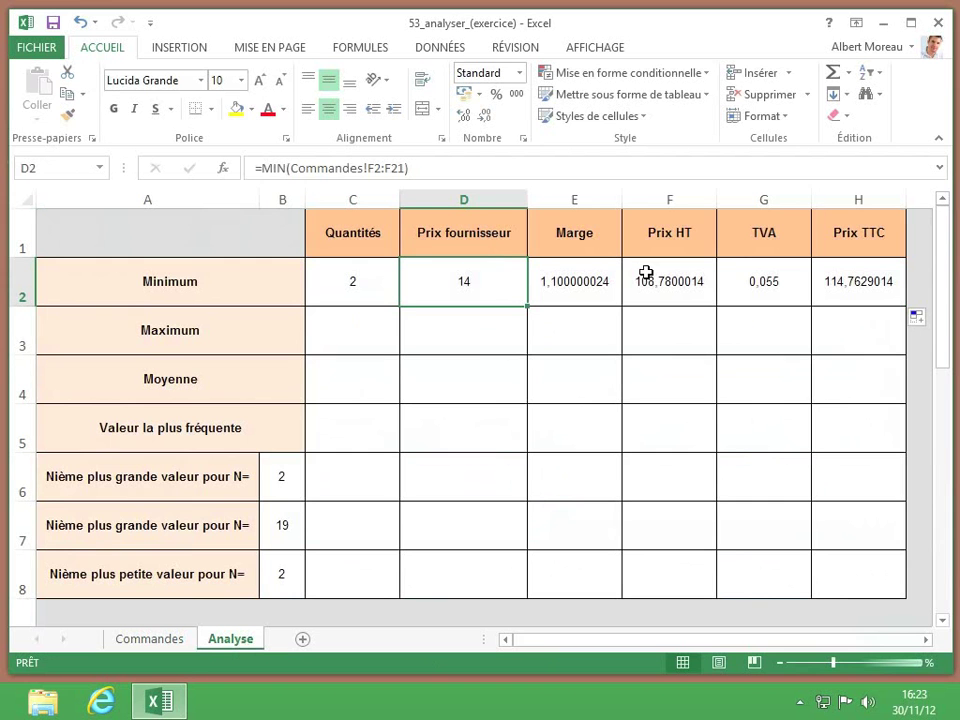
Calculate the maximum quantity in C3 with =MAX(Commandes!E2:E21).
click(353, 323)
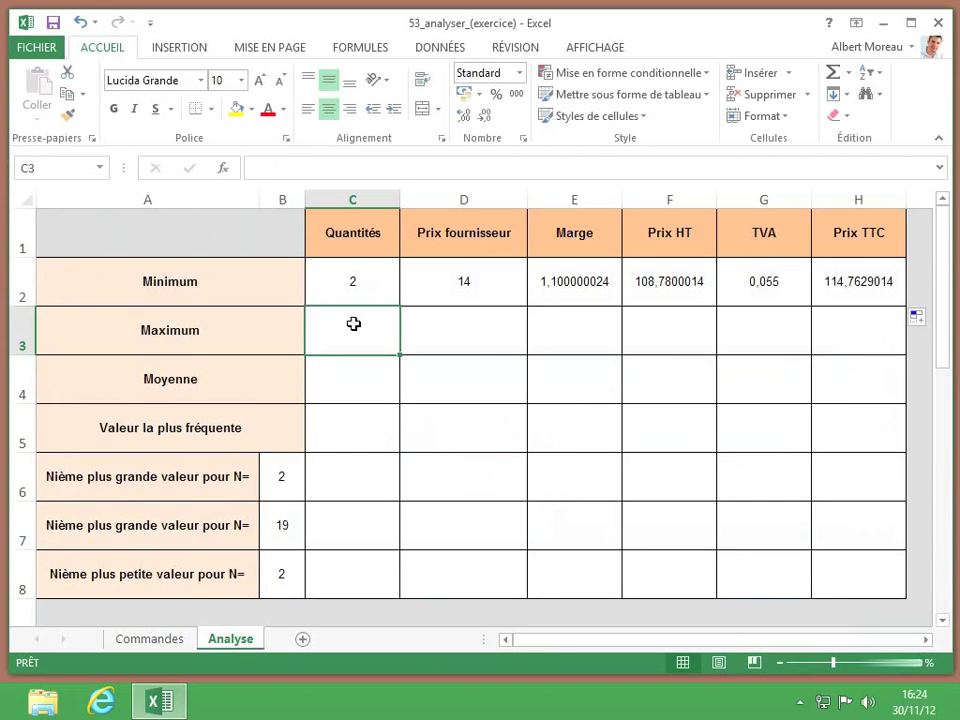
text(=max)
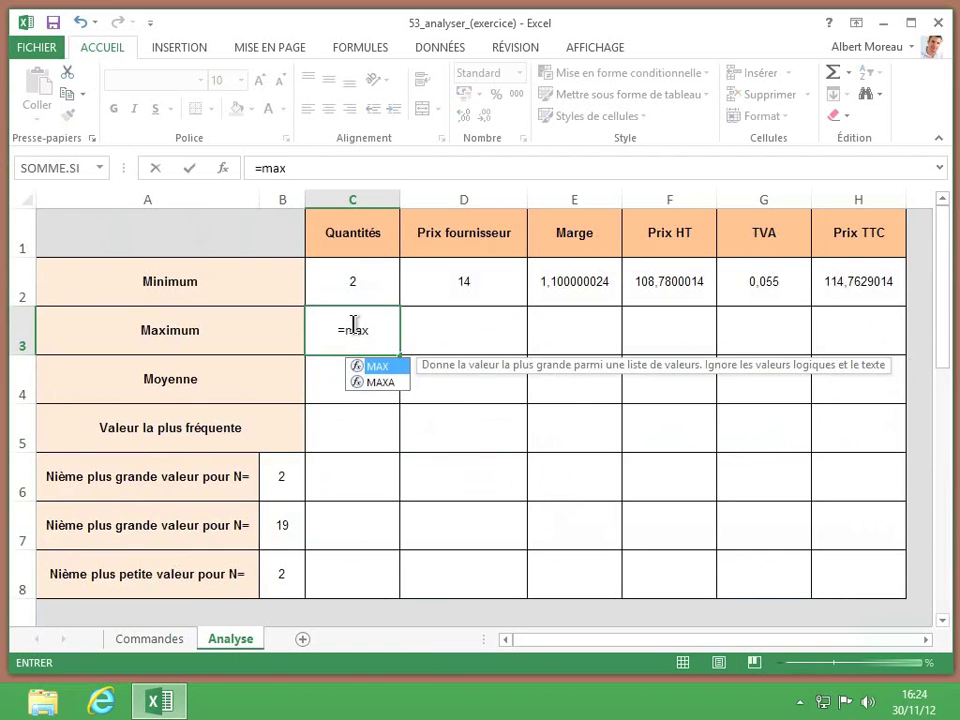
text(()
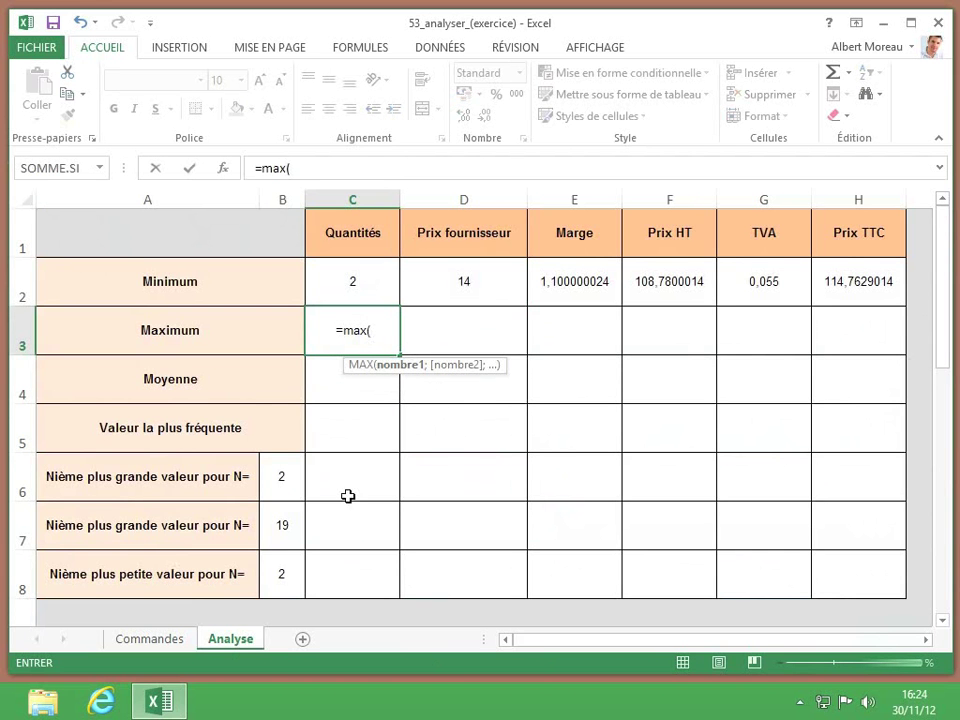
click(149, 642)
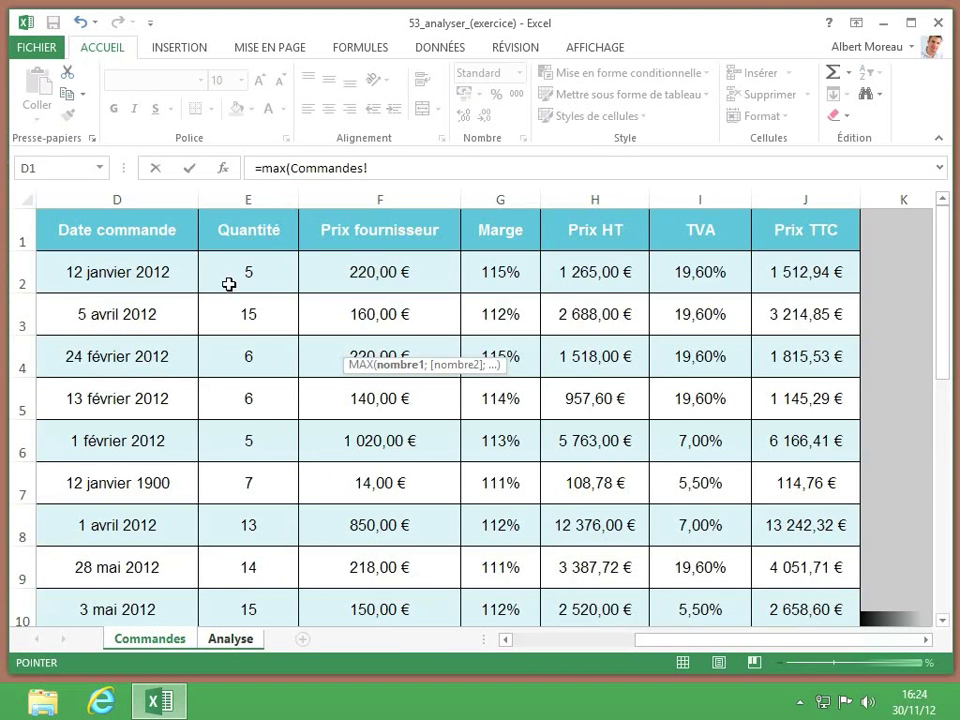
drag(229, 284, 264, 531)
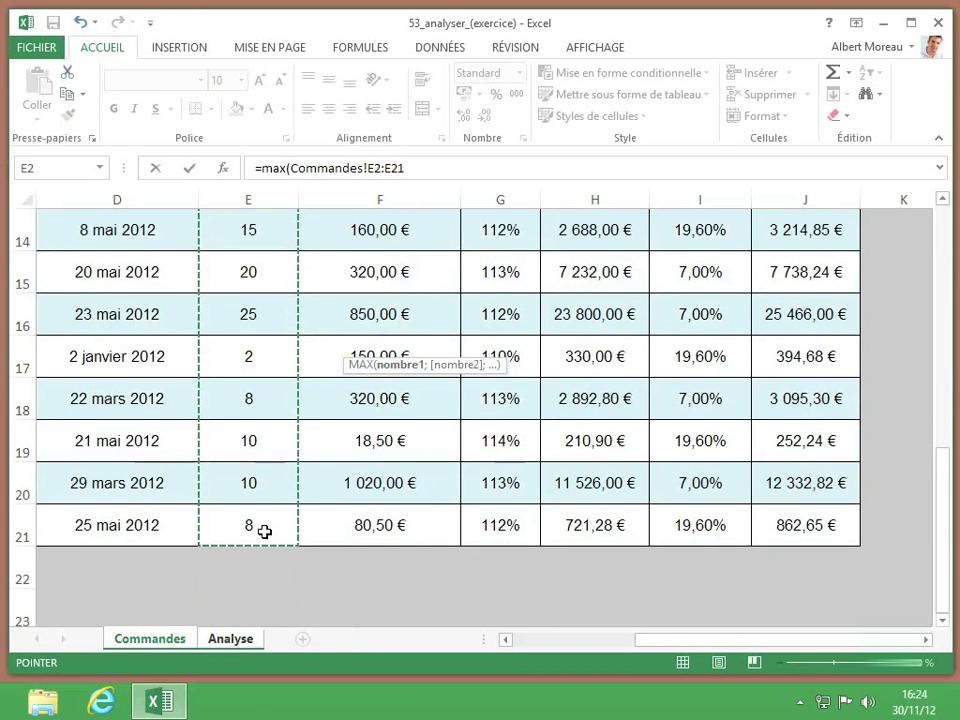
key(Return)
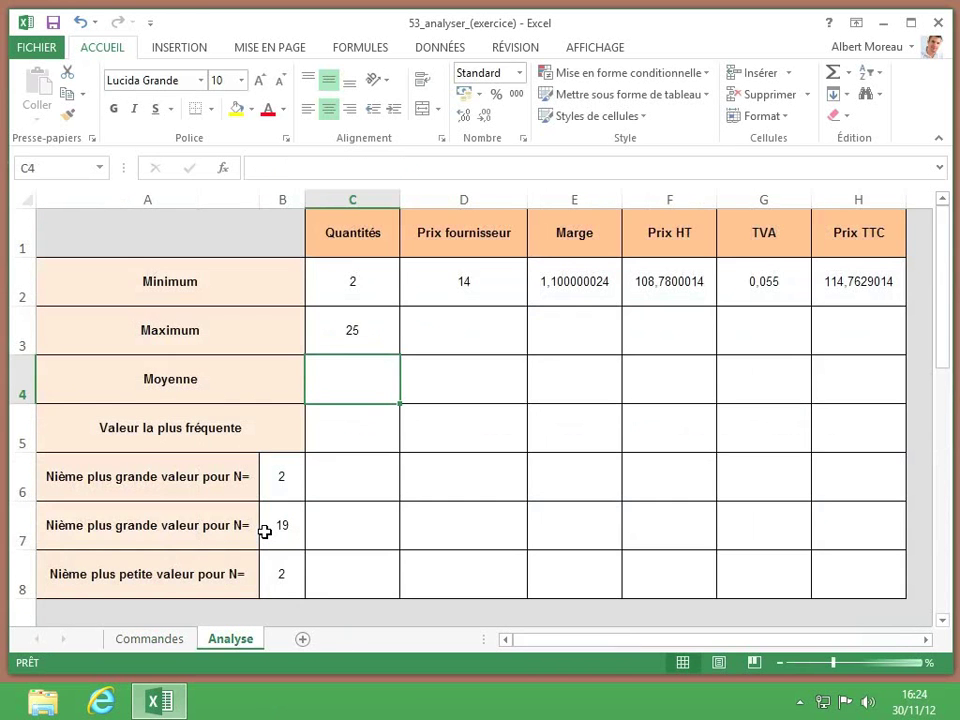
Fill the MAX formula from C3 across the Maximum row to H3 and check the copied formula in D3.
click(356, 332)
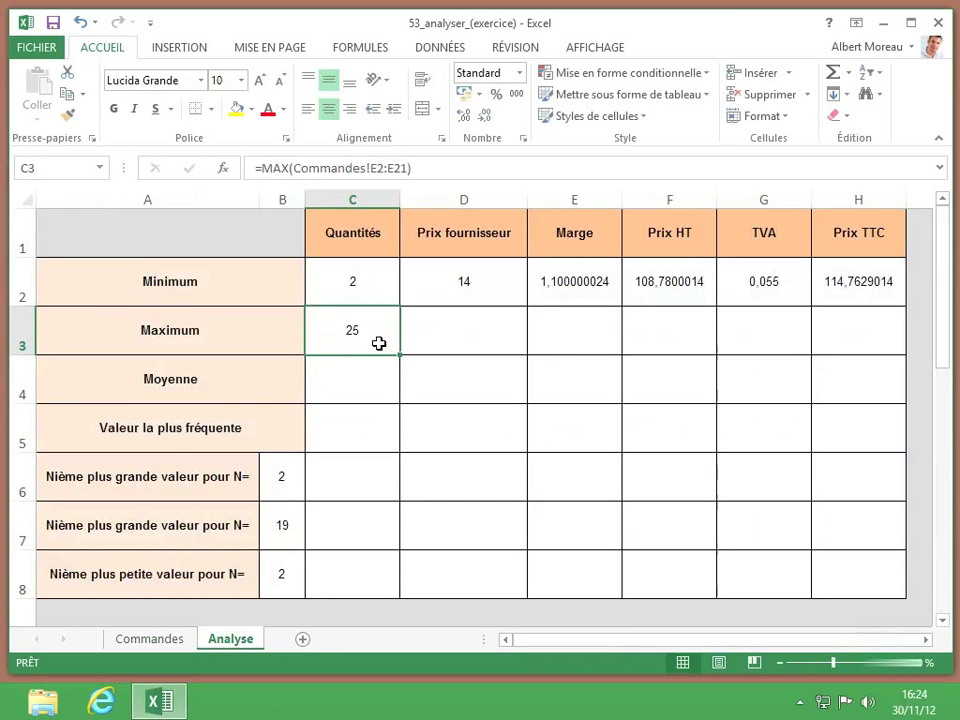
drag(398, 354, 868, 350)
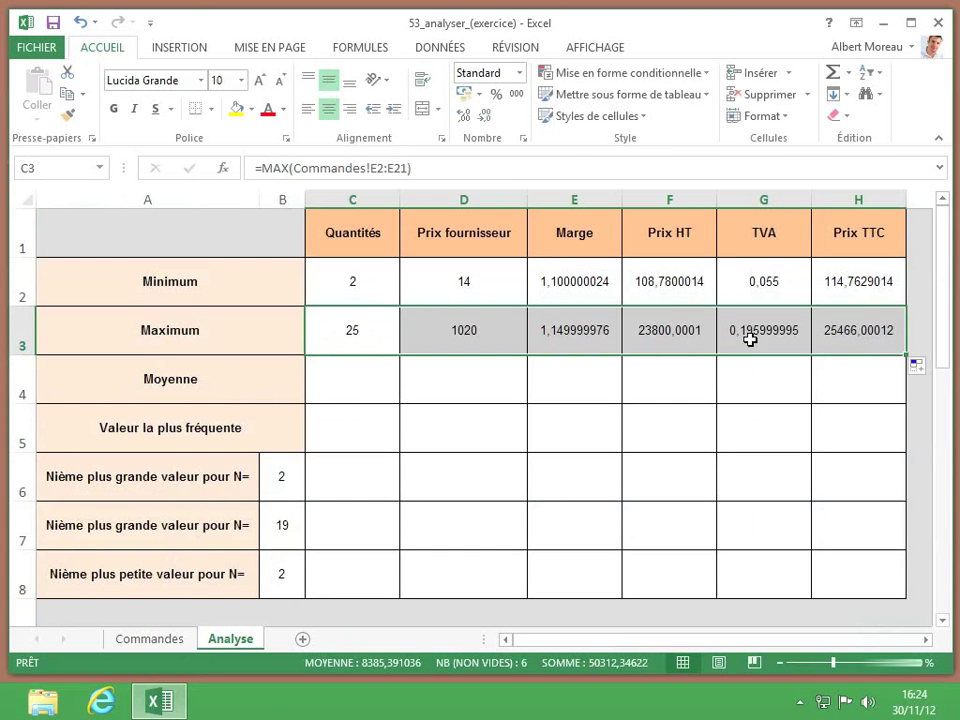
click(511, 318)
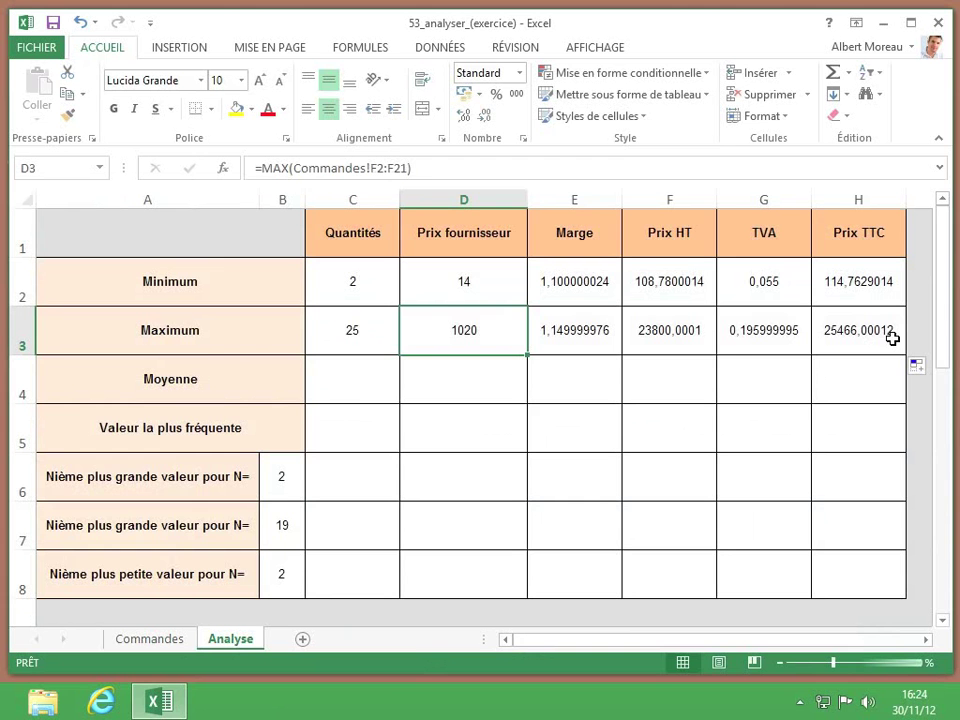
Calculate the average quantity in C4 with =MOYENNE(Commandes!E2:E21) and fill the formula across to H4.
click(353, 377)
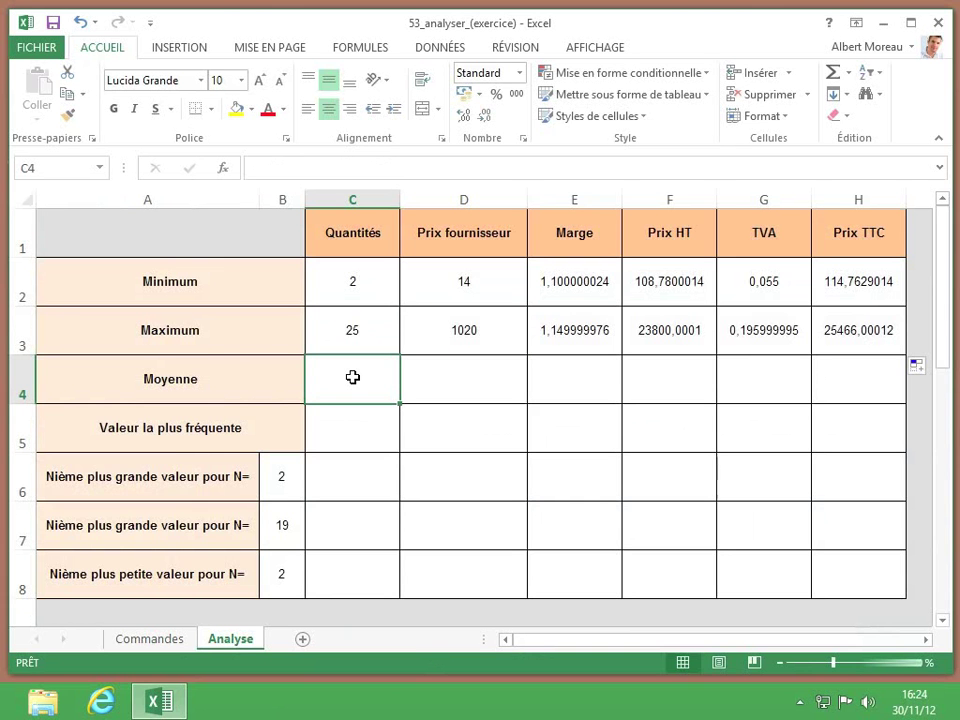
text(=moyenne)
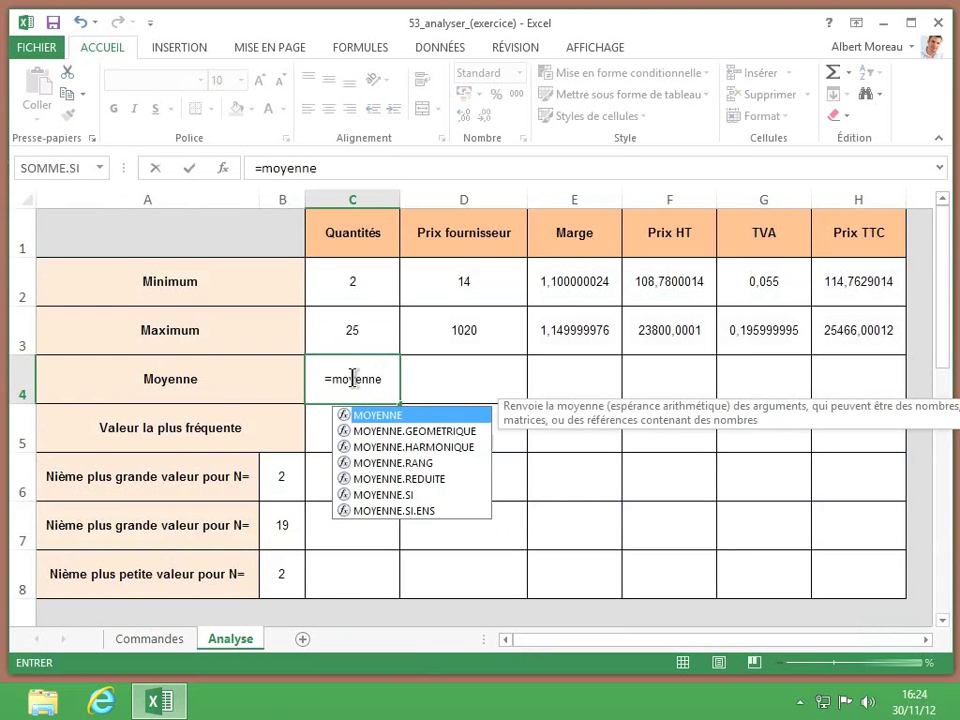
text(()
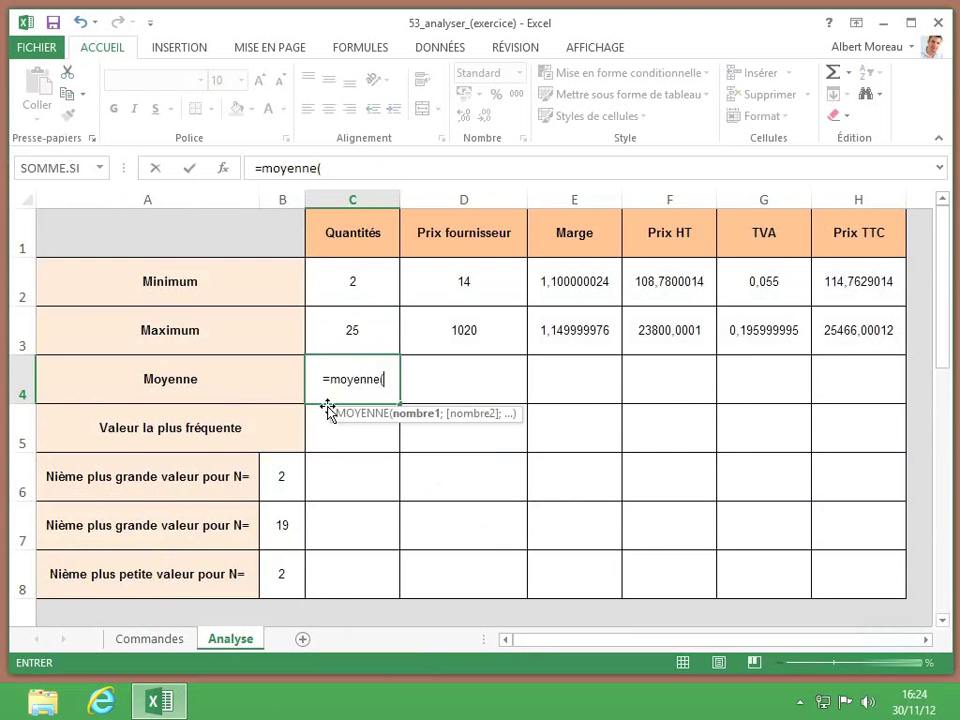
click(147, 641)
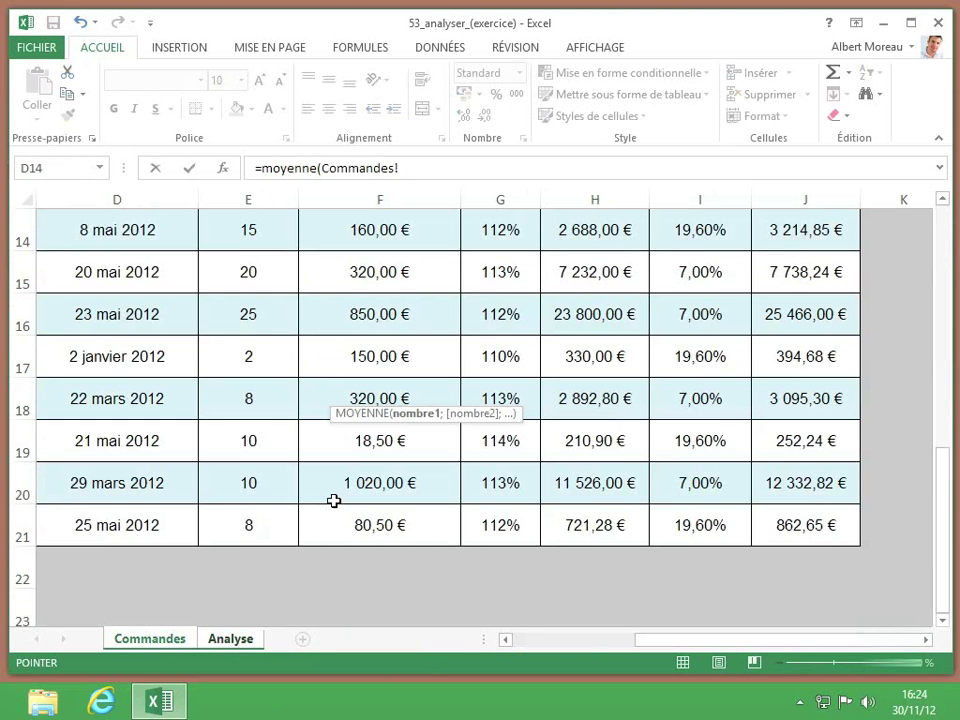
scroll(250, 376, up, 5)
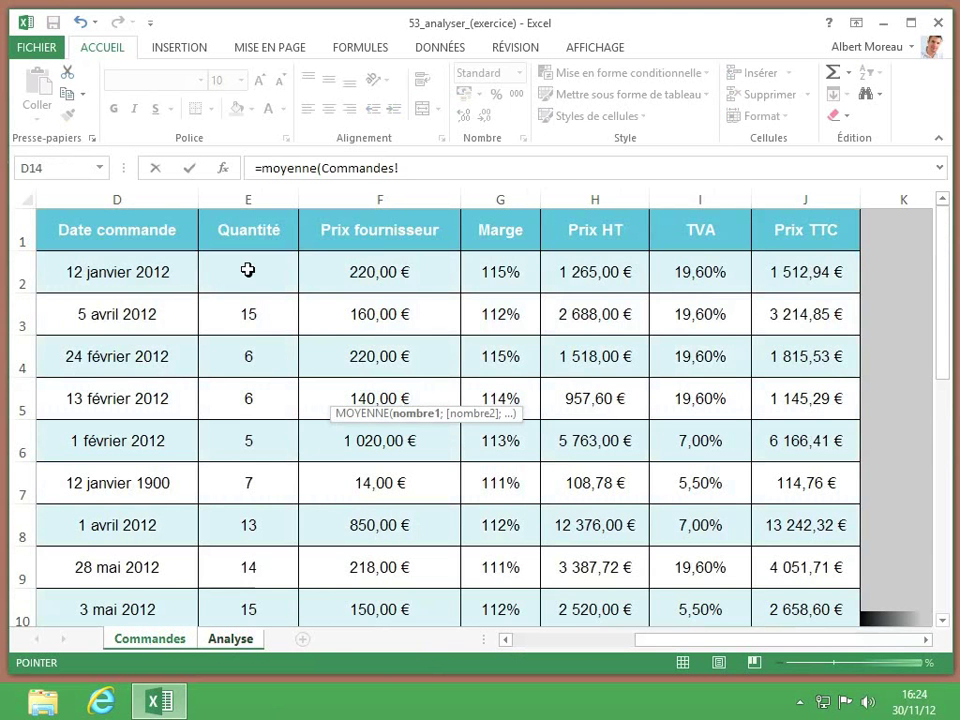
drag(251, 268, 251, 515)
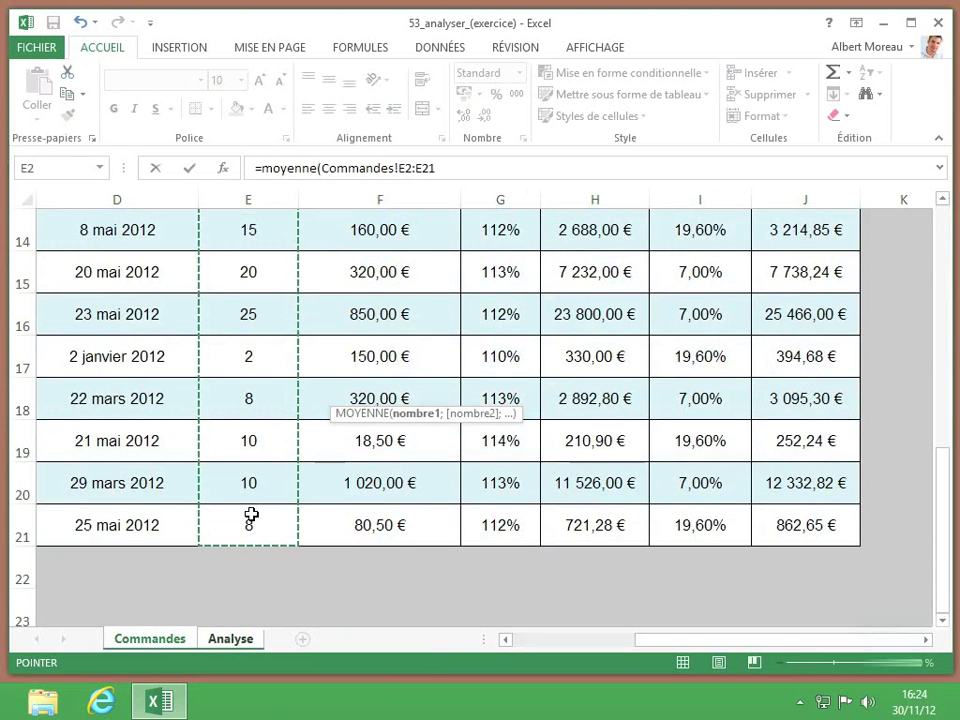
text())
key(Return)
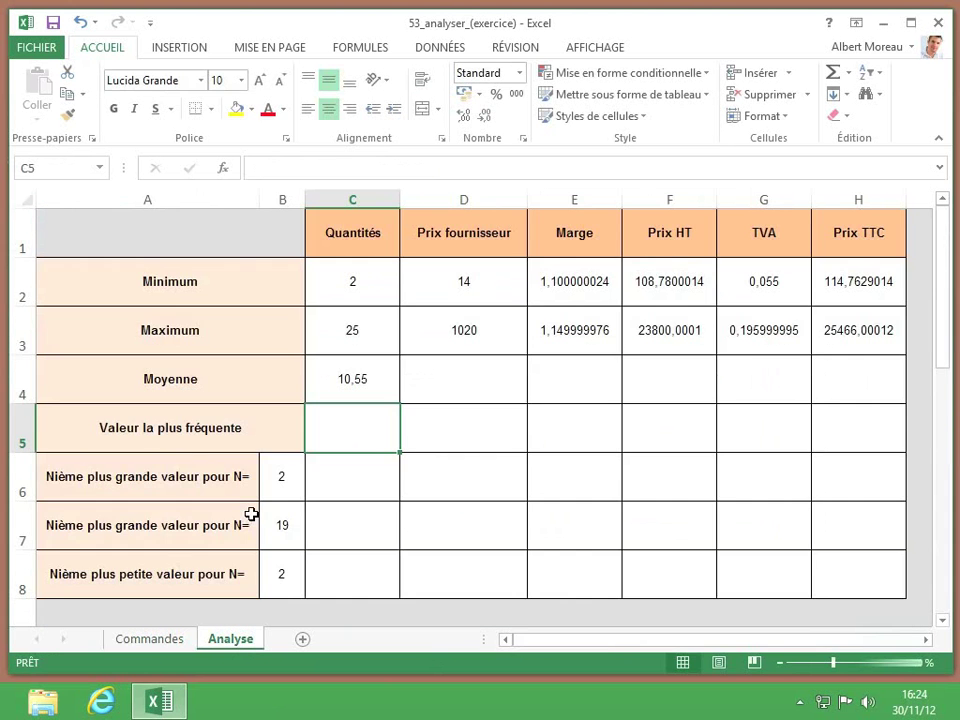
click(349, 380)
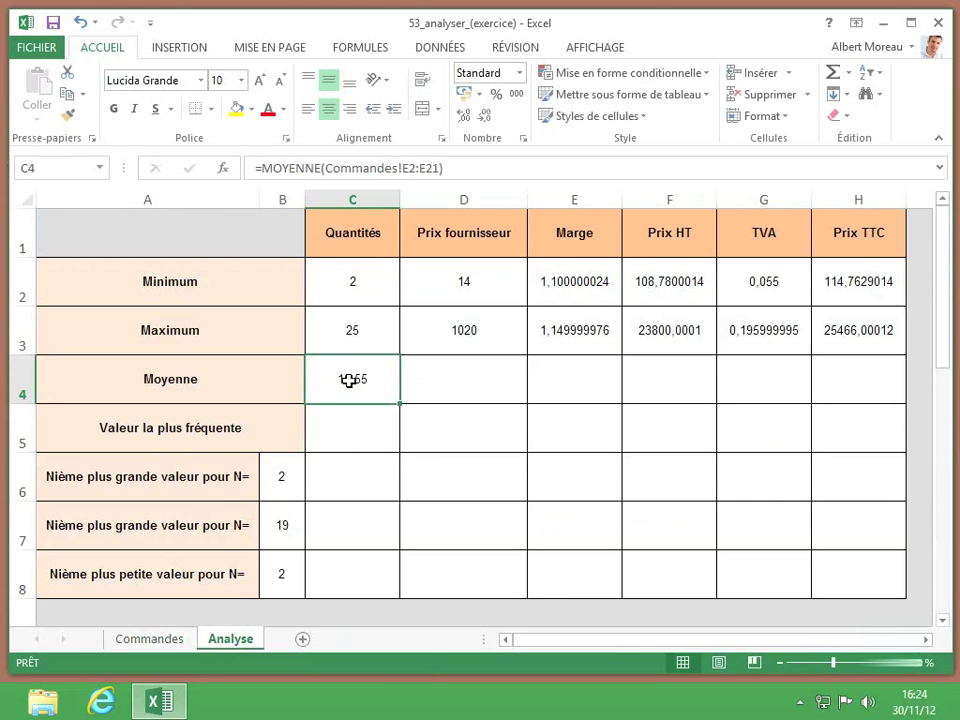
drag(399, 405, 870, 394)
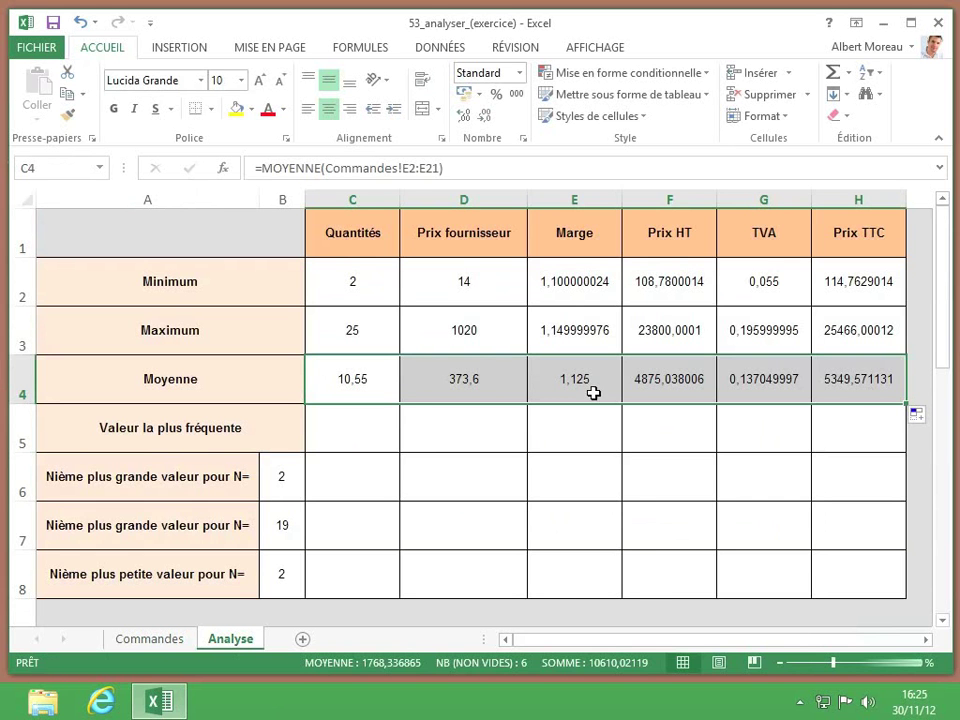
Calculate the most frequent quantity in C5 with =MODE(Commandes!E2:E21).
click(334, 429)
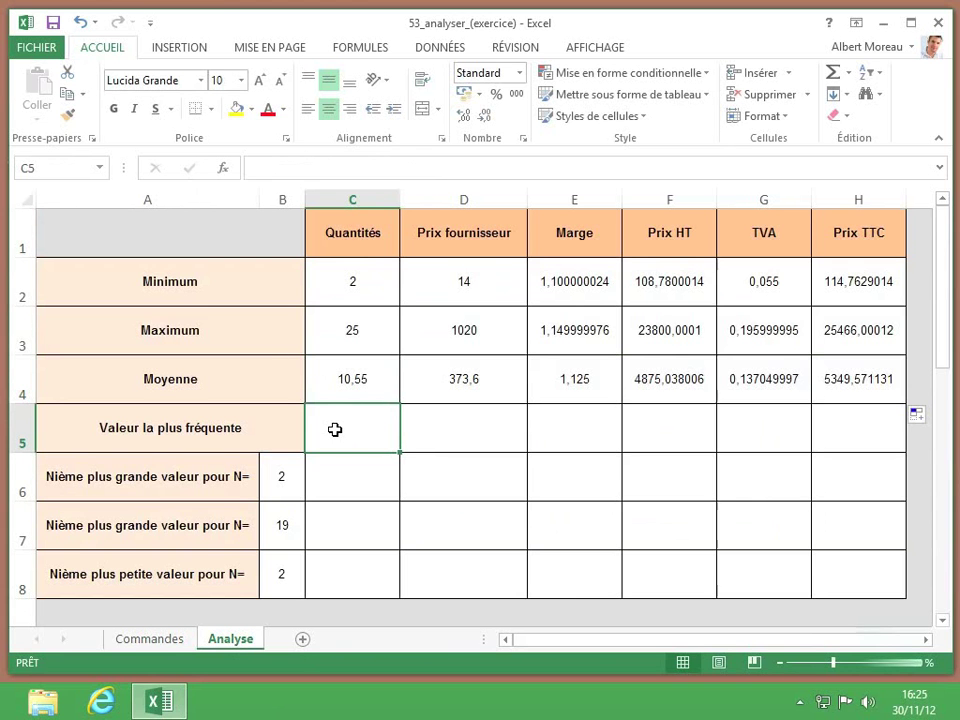
text(=mode)
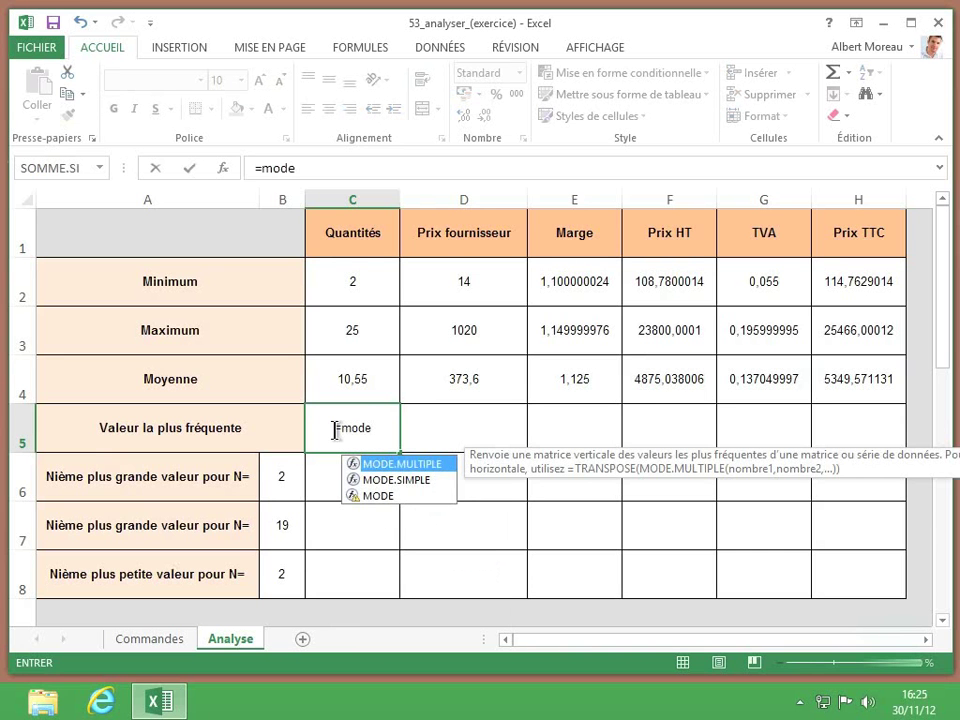
text(()
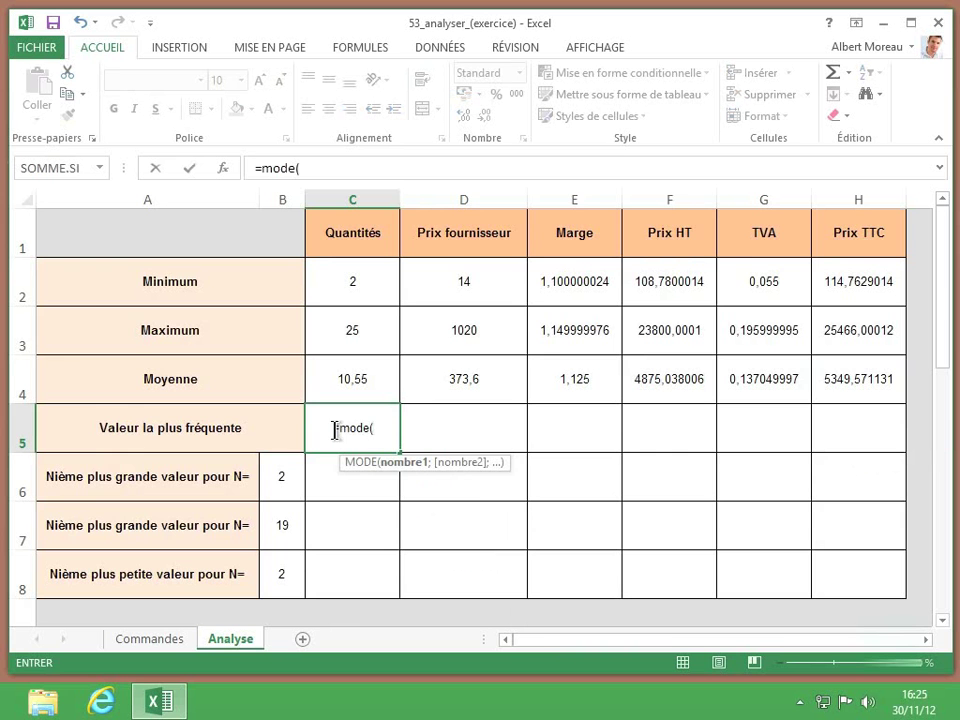
click(150, 639)
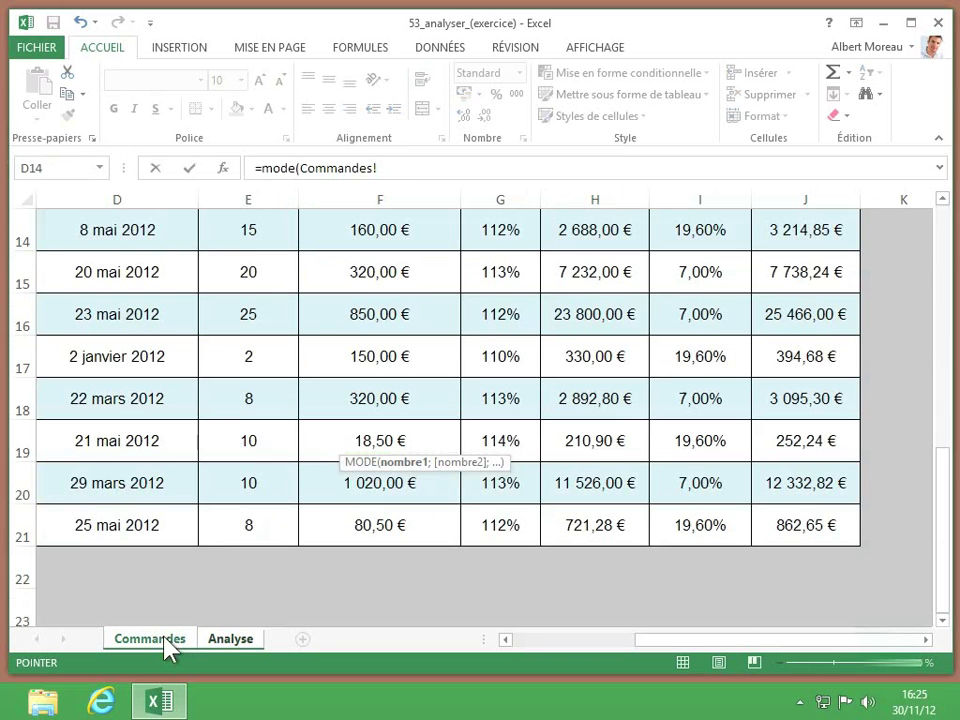
scroll(223, 553, up, 5)
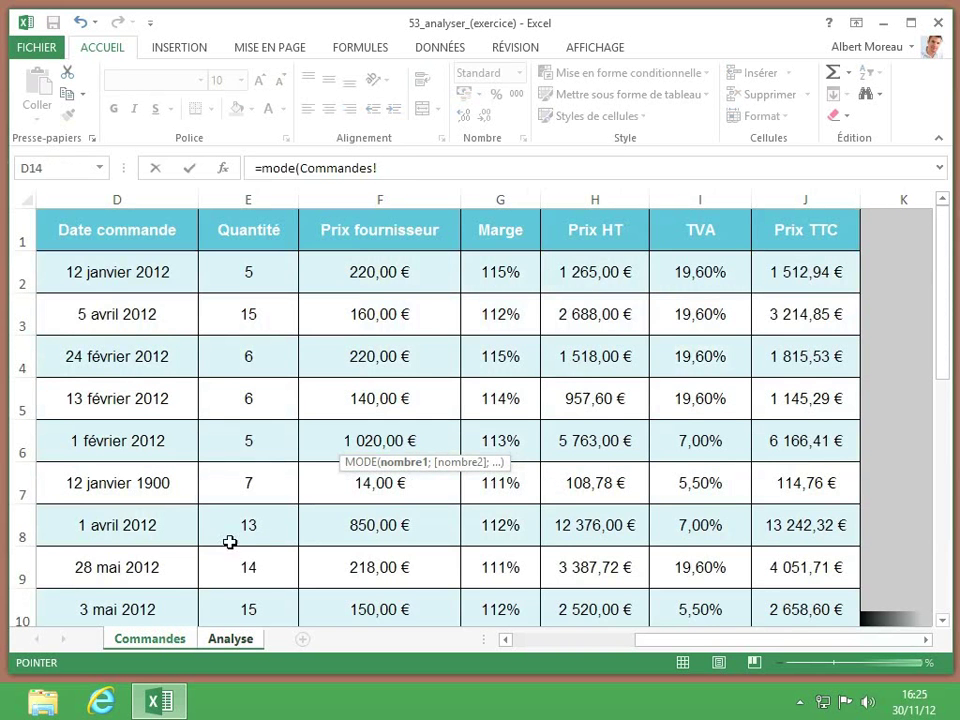
drag(258, 273, 241, 566)
text())
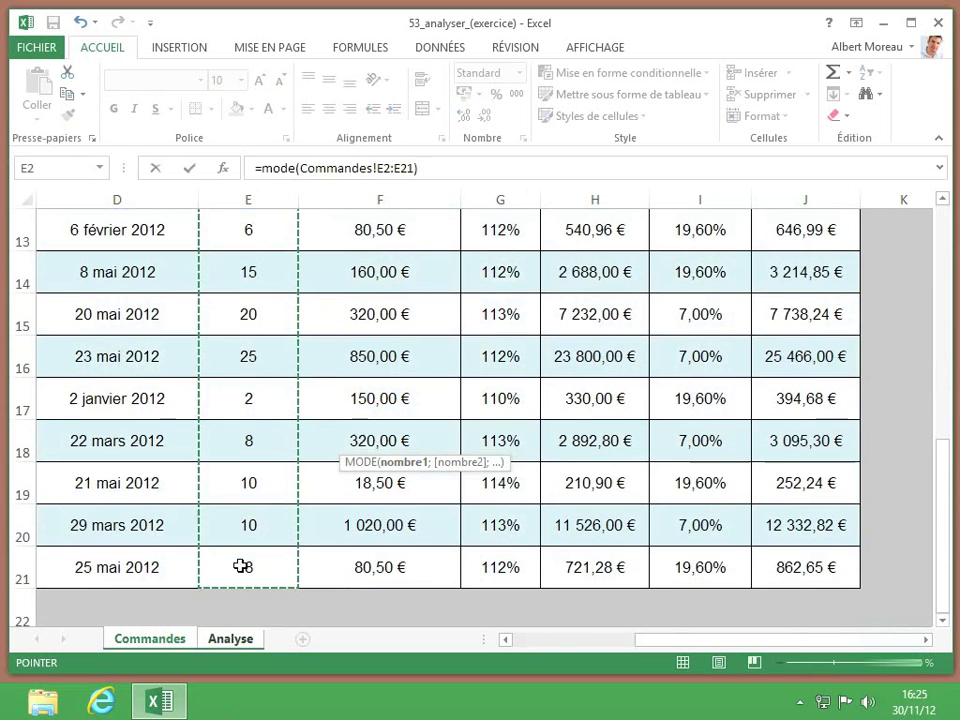
key(Return)
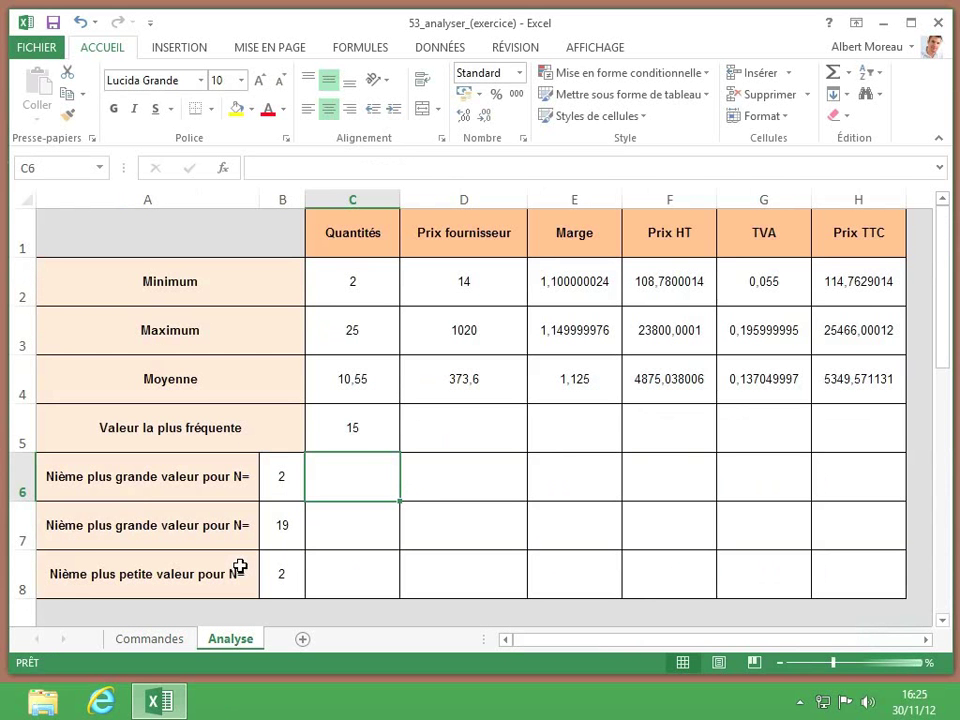
Fill the MODE formula from C5 across the Valeur la plus fréquente row to H5 and check the copied formula in G5.
click(376, 431)
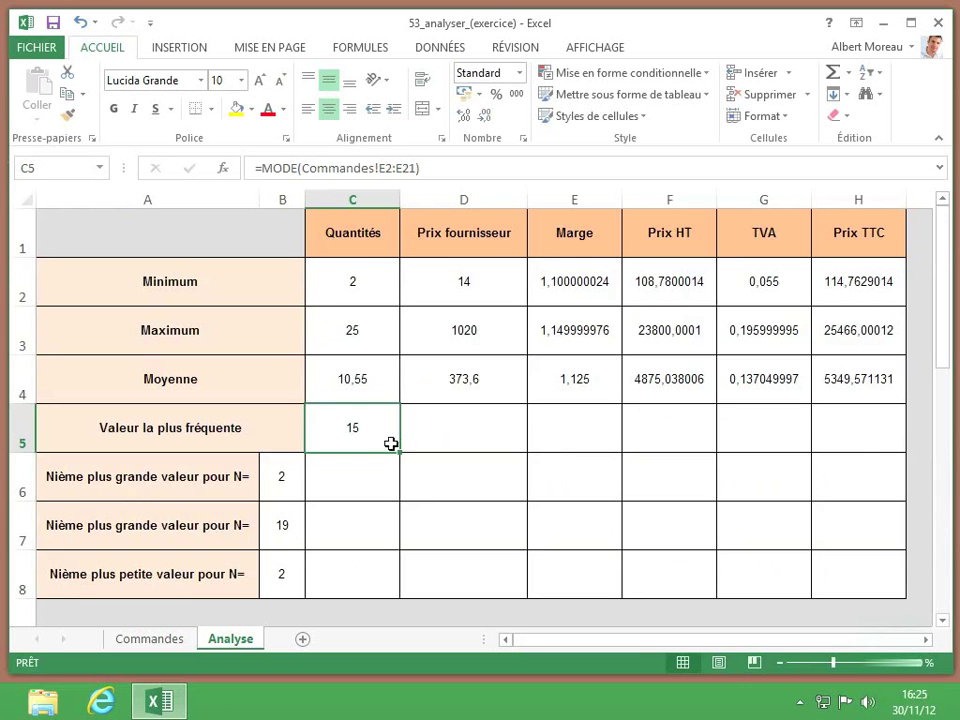
drag(399, 452, 883, 452)
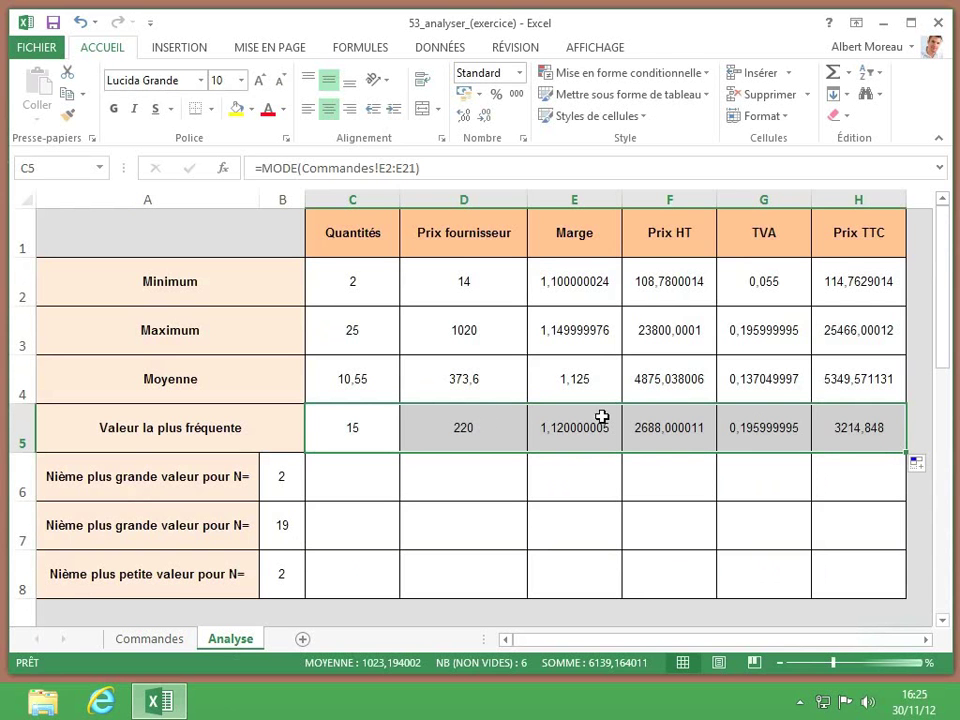
click(765, 426)
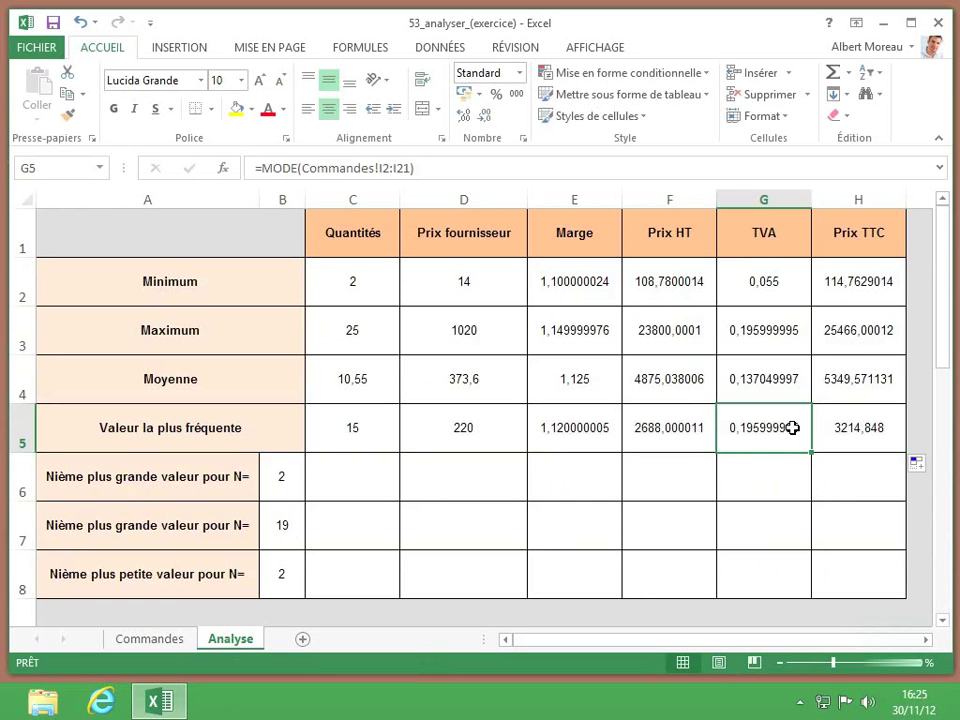
Calculate the nth largest quantity in C6 with =GRANDE.VALEUR(Commandes!E2:E21;Analyse!B6) and check the entered formula.
click(359, 487)
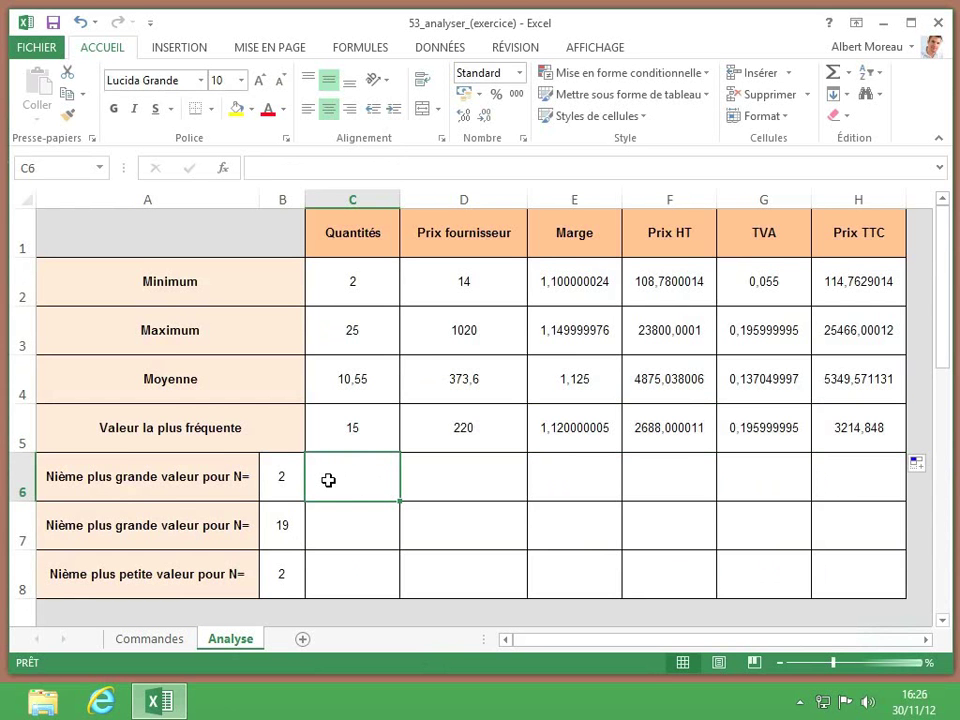
text(=grand)
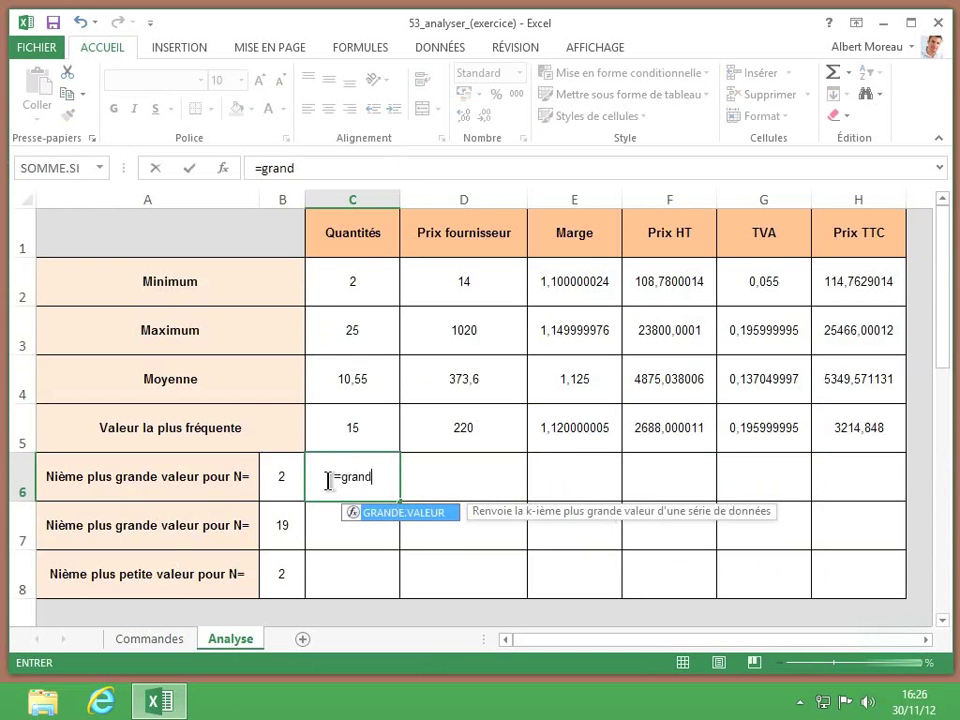
text(e.valeur)
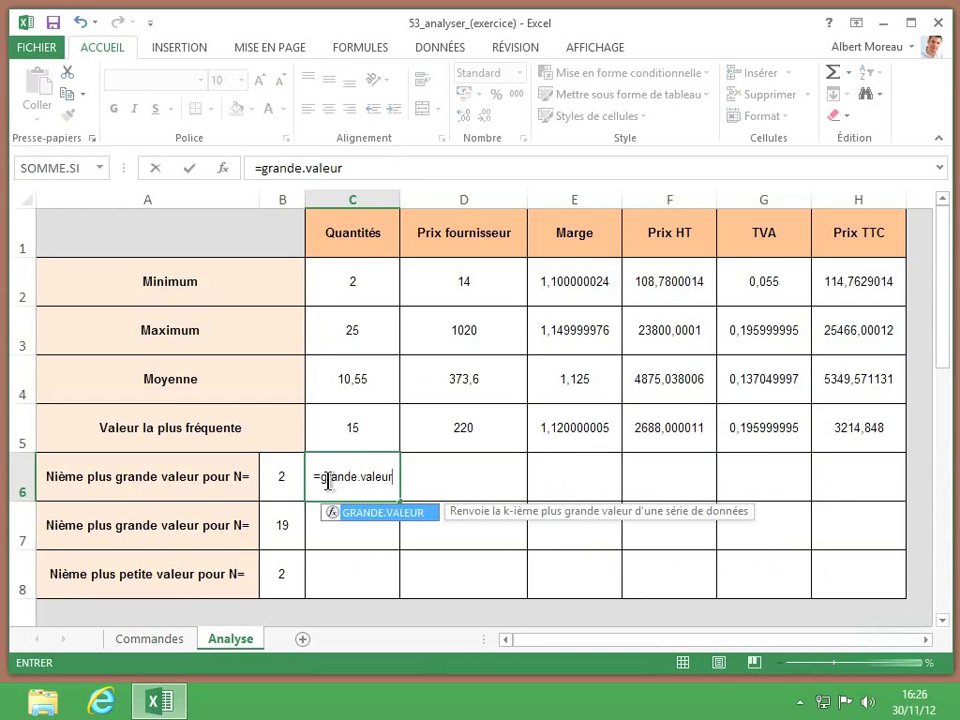
text(()
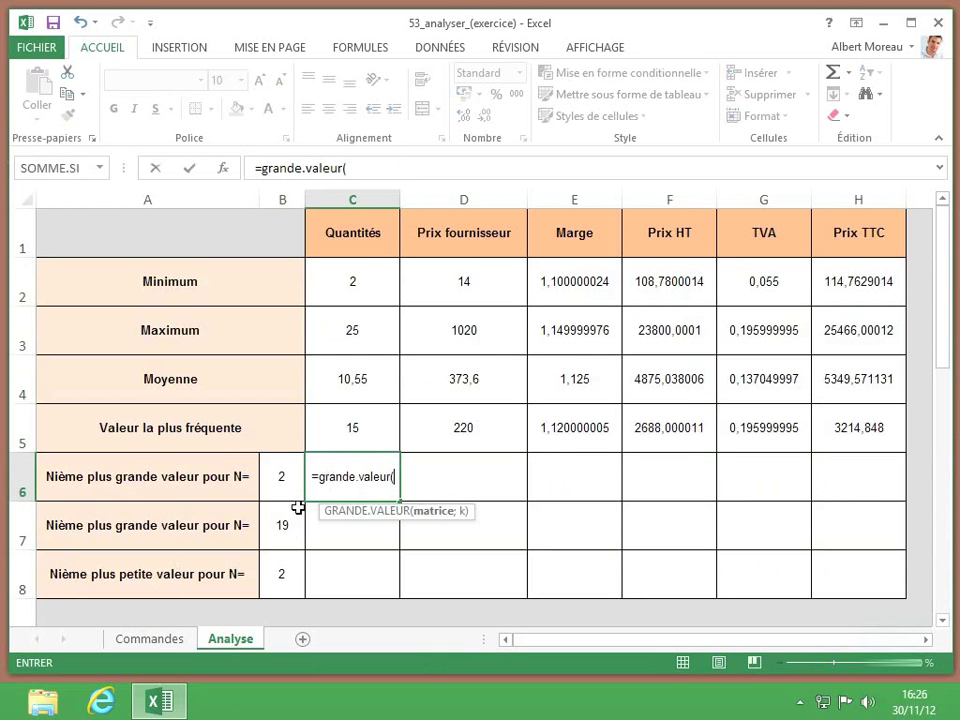
click(180, 643)
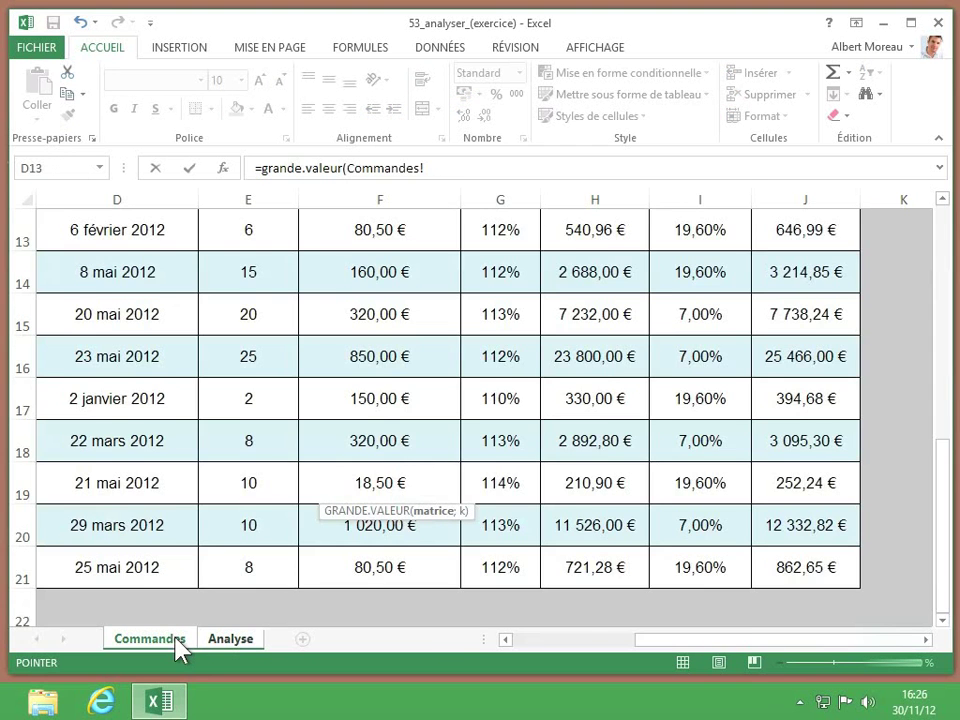
scroll(321, 501, up, 4)
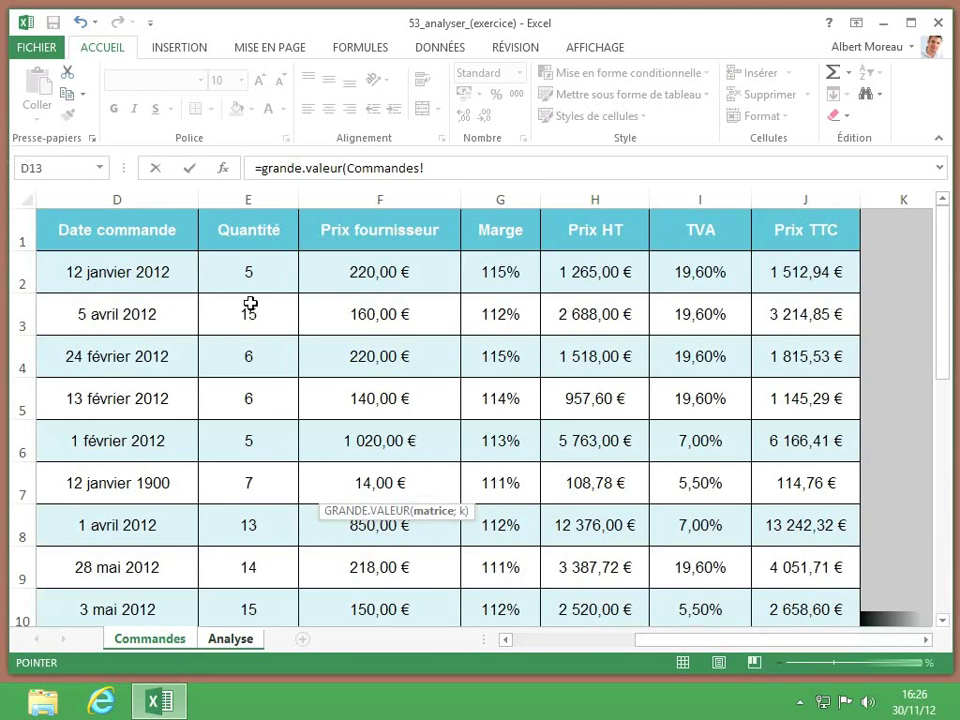
drag(246, 279, 239, 522)
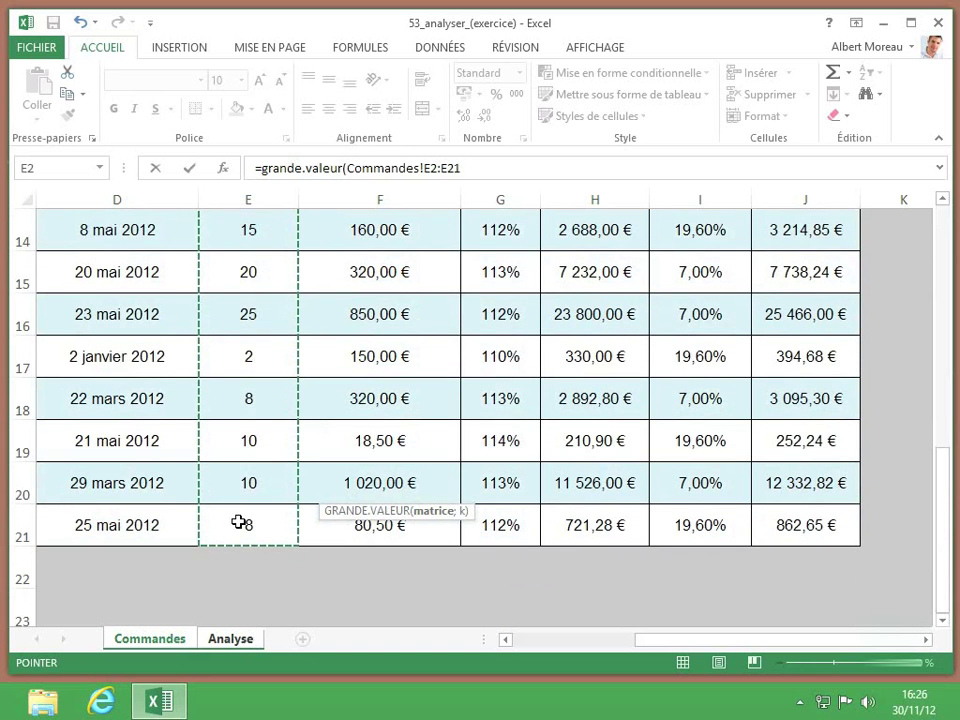
text(;)
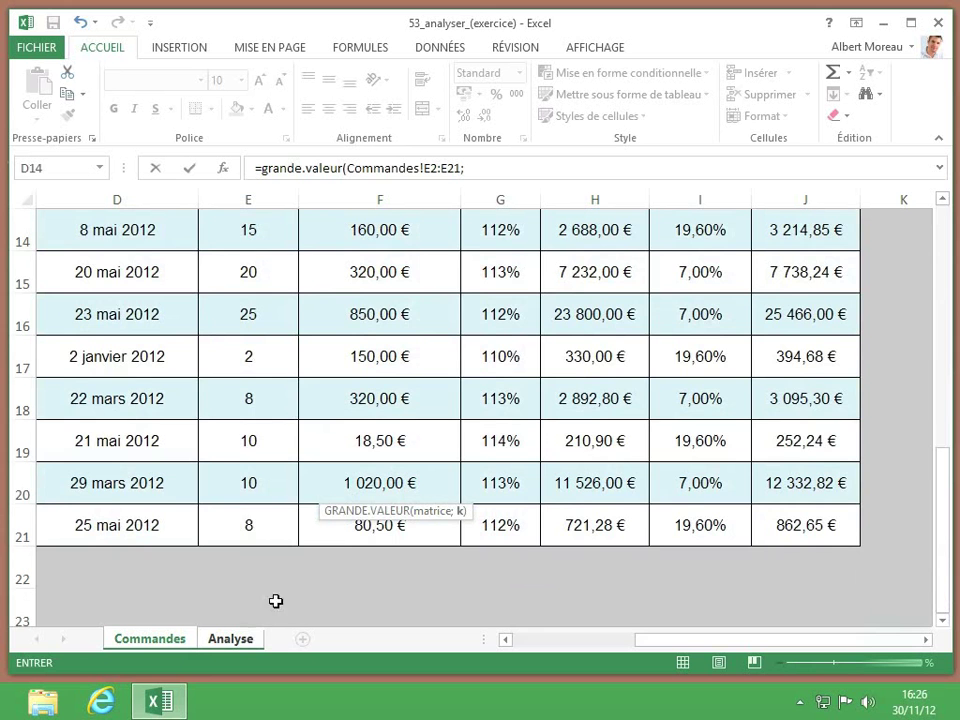
click(236, 640)
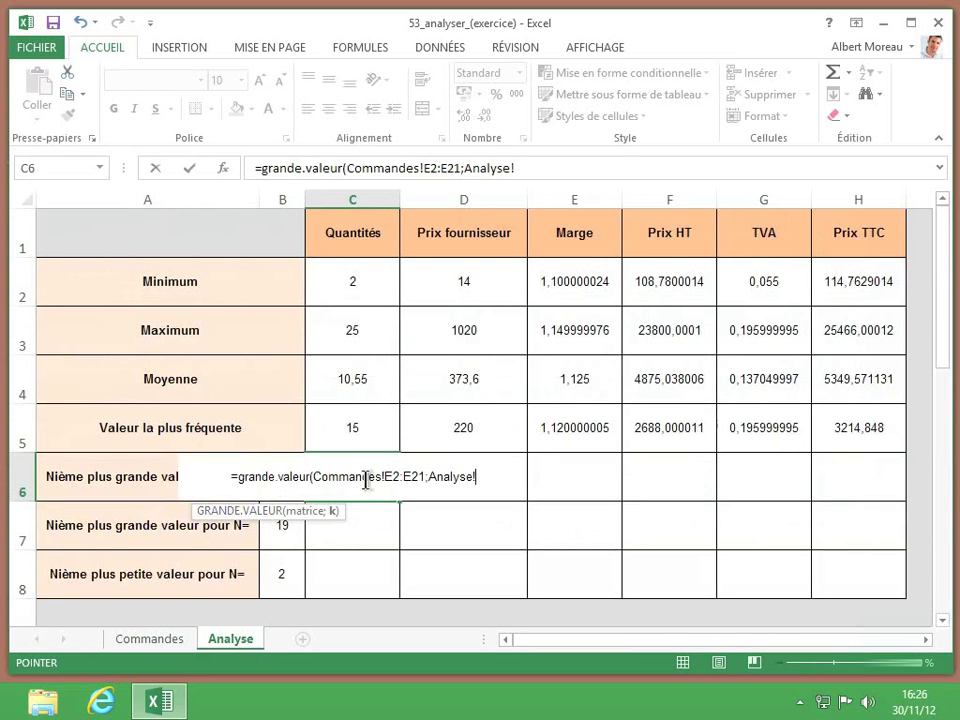
text(b6)
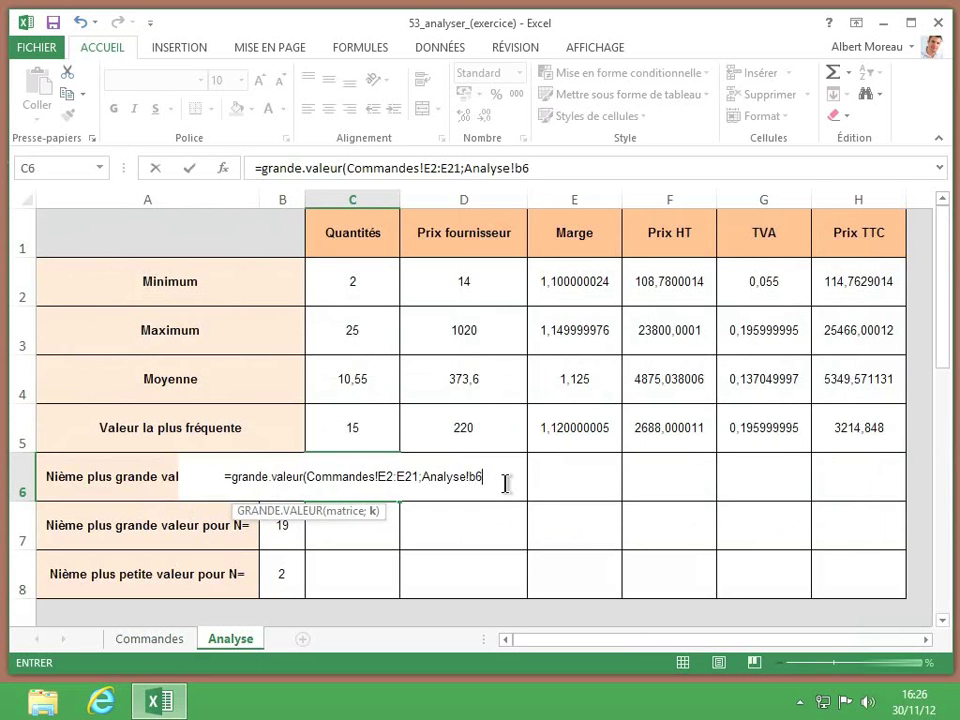
text())
key(Return)
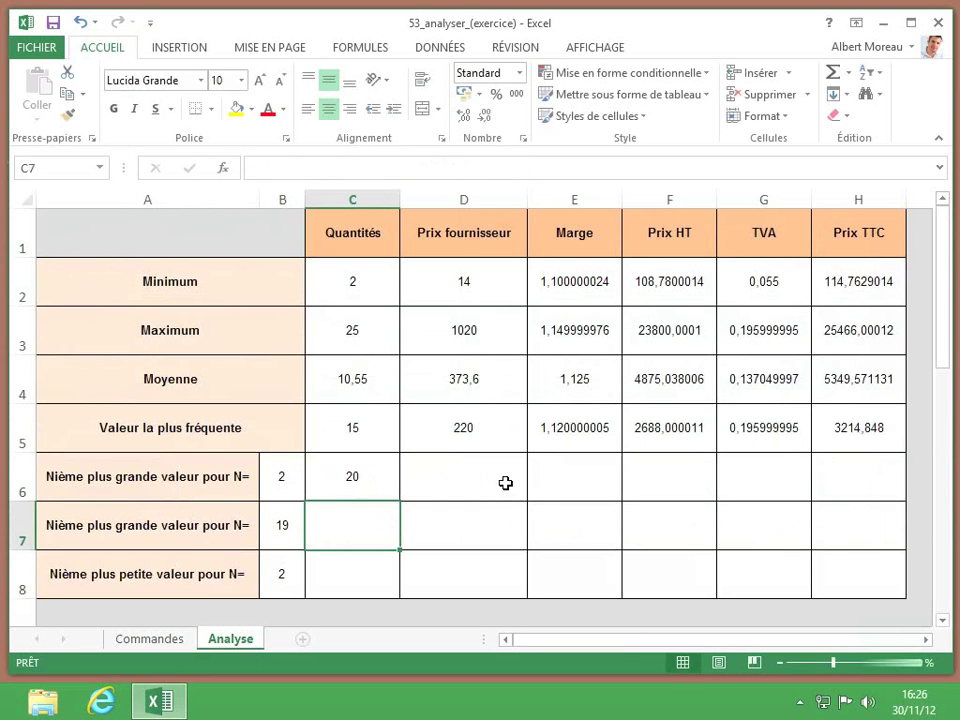
click(387, 483)
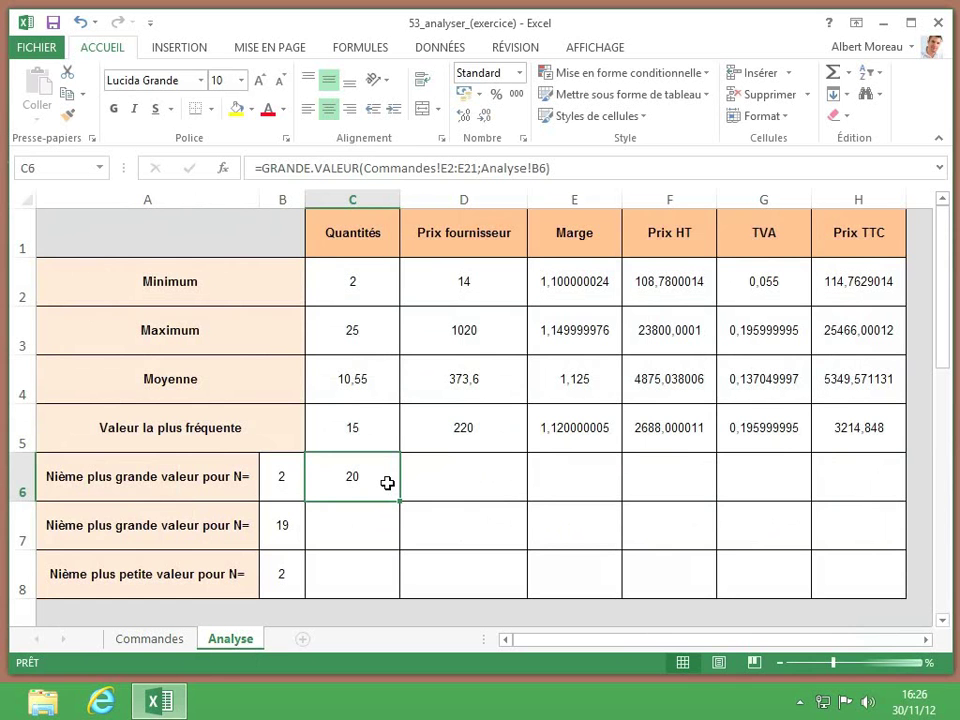
Calculate the nth largest quantity in C7 with =GRANDE.VALEUR(Commandes!E2:E21;Analyse!B7), check the formula and select C8.
click(377, 512)
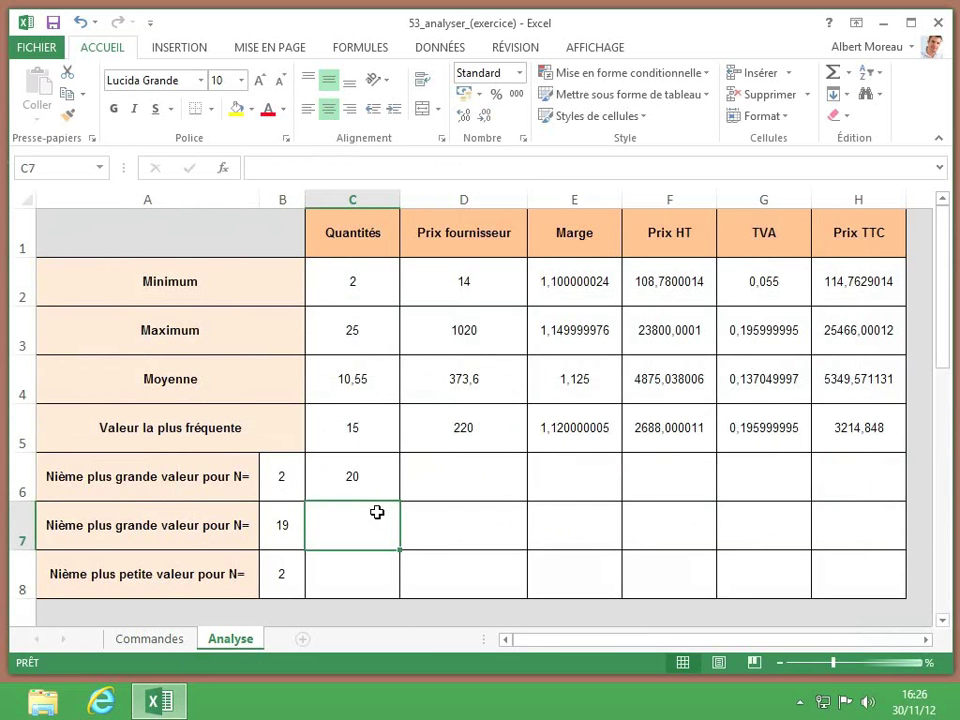
double_click(377, 512)
text(=grande.valeur()
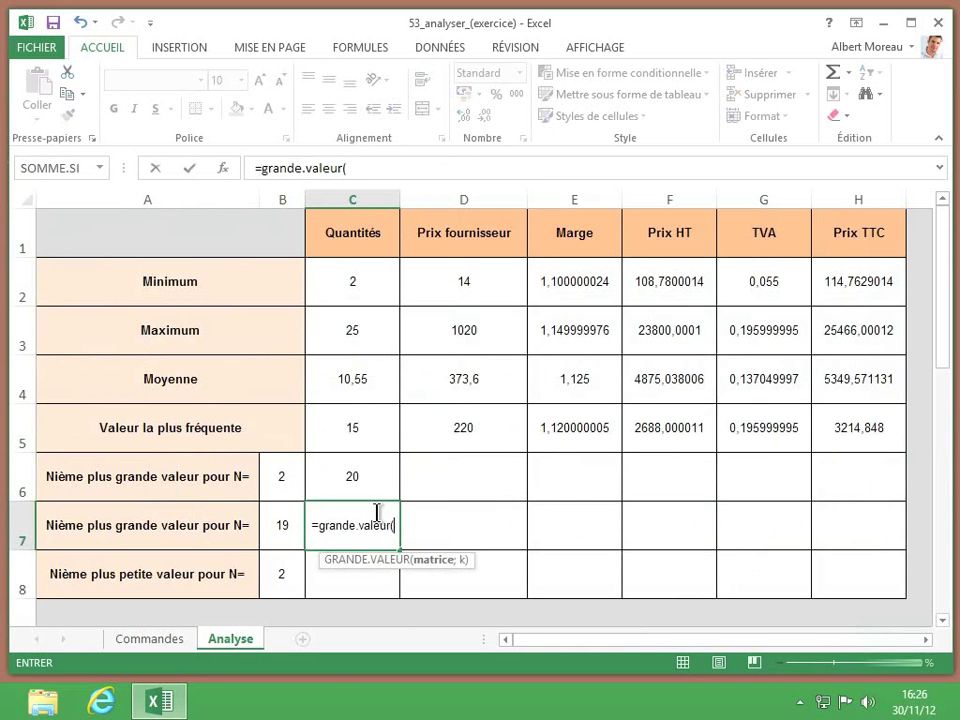
text(commandes)
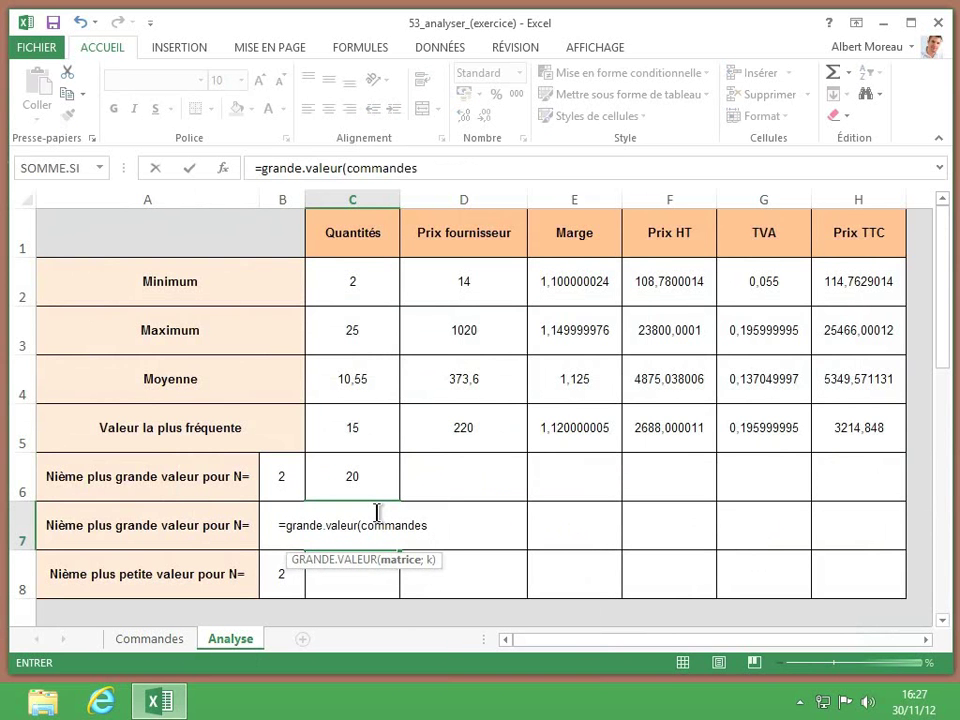
text(!)
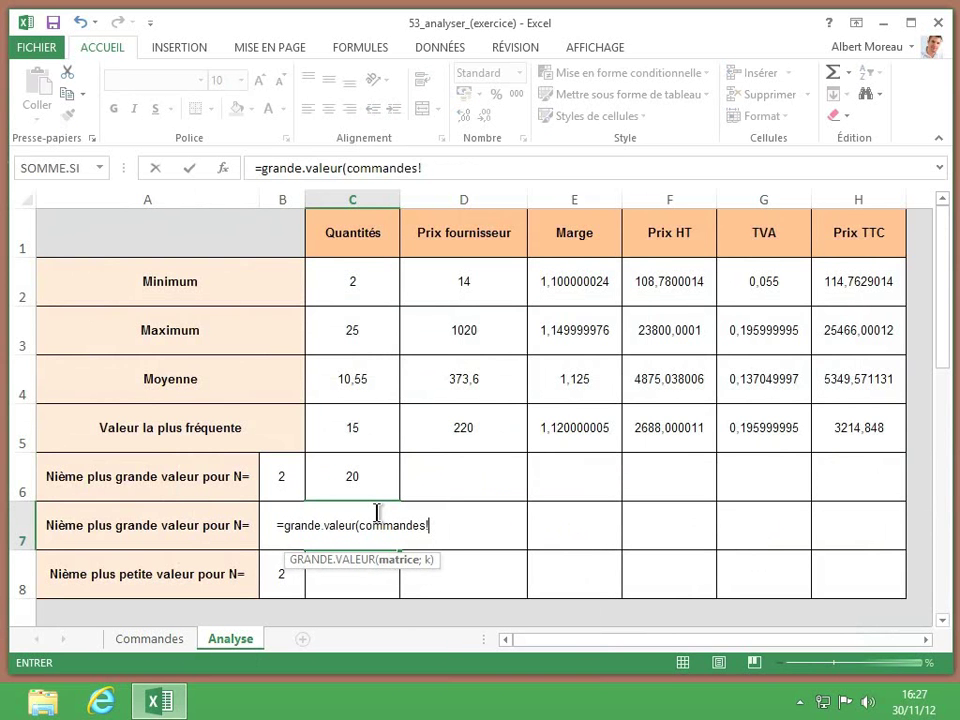
text(e2:e21)
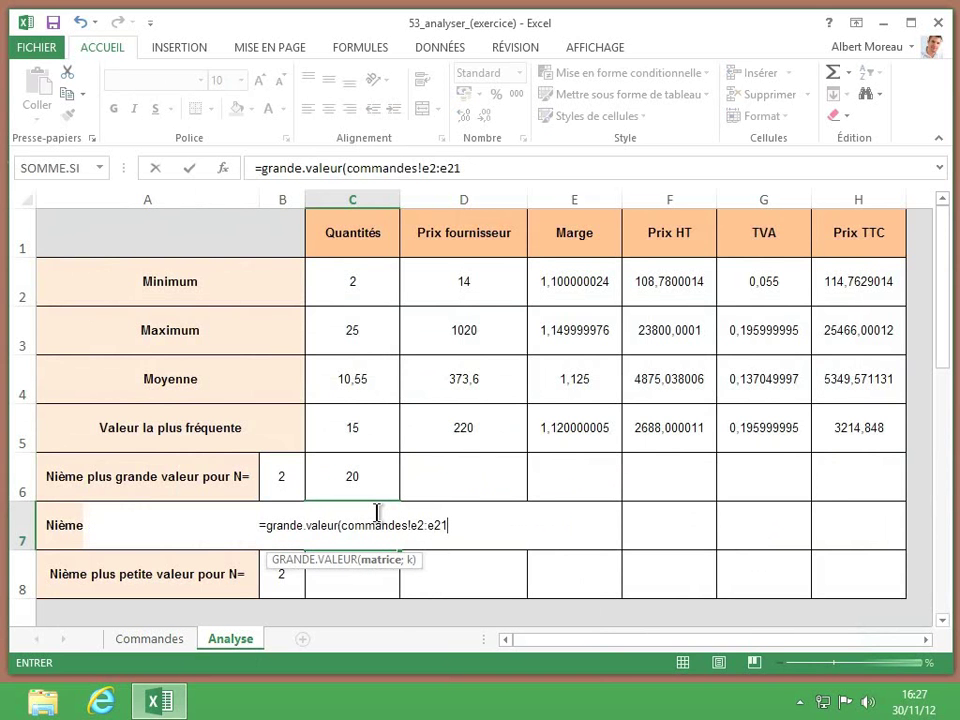
text(;)
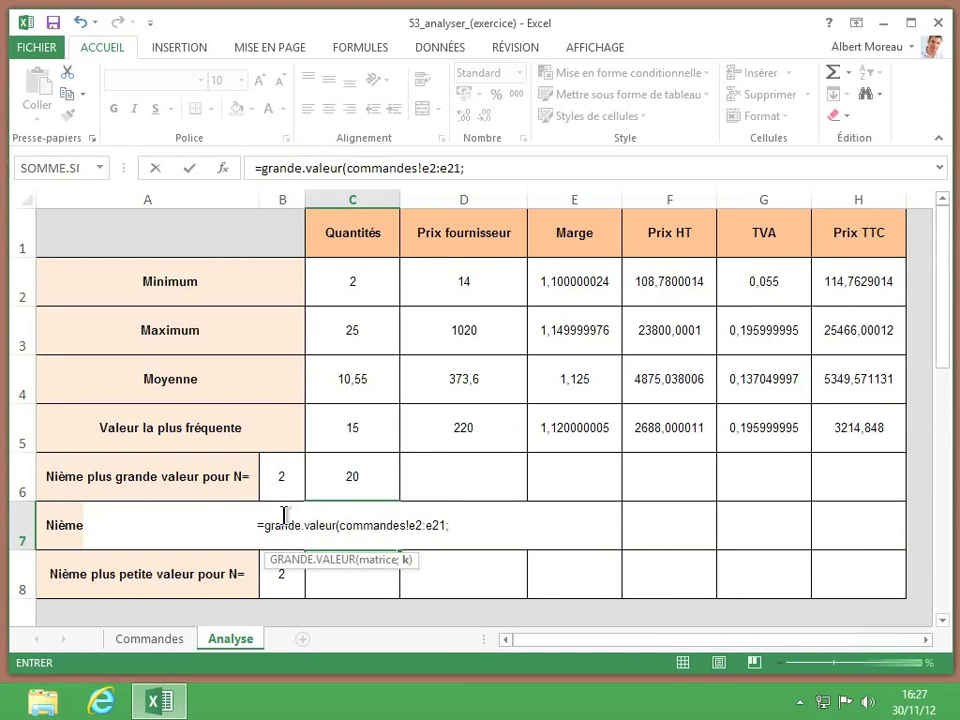
text(an)
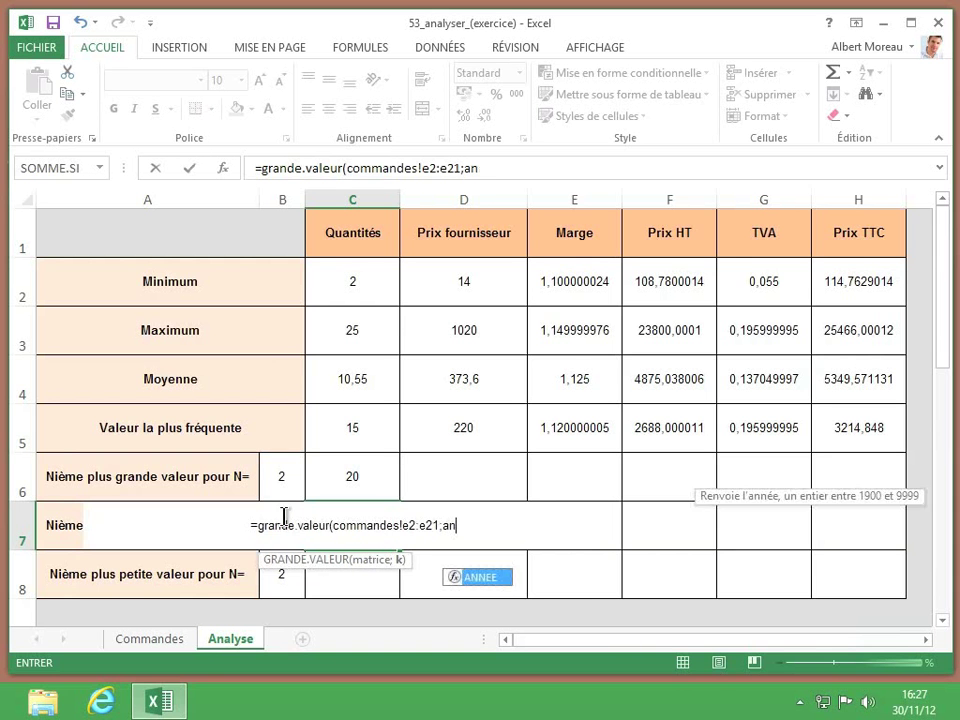
text(alyse)
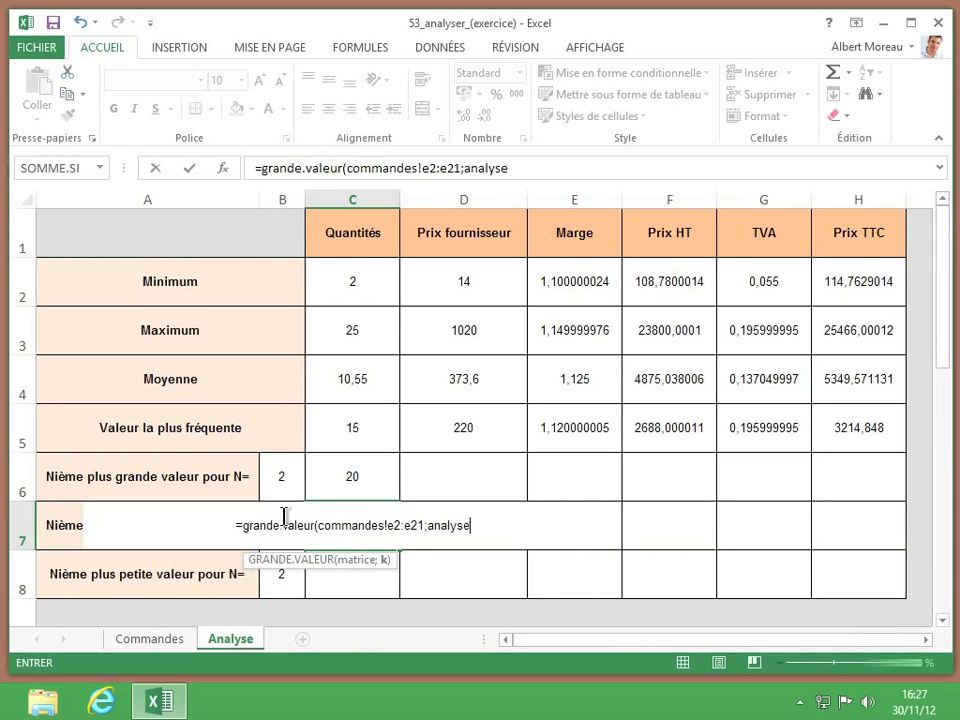
text(!b7)
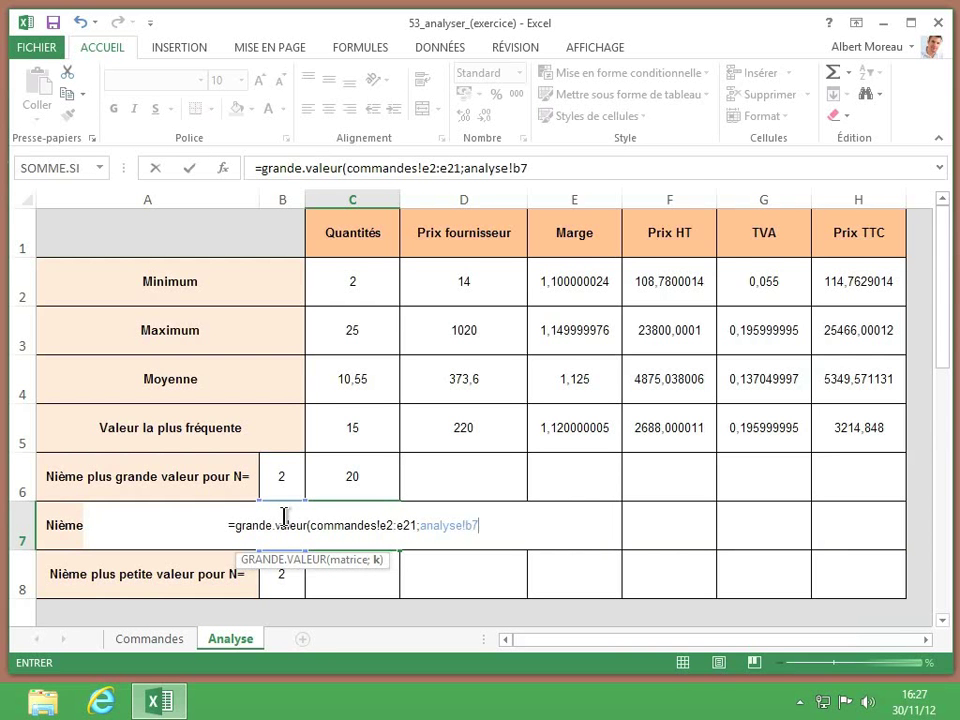
text())
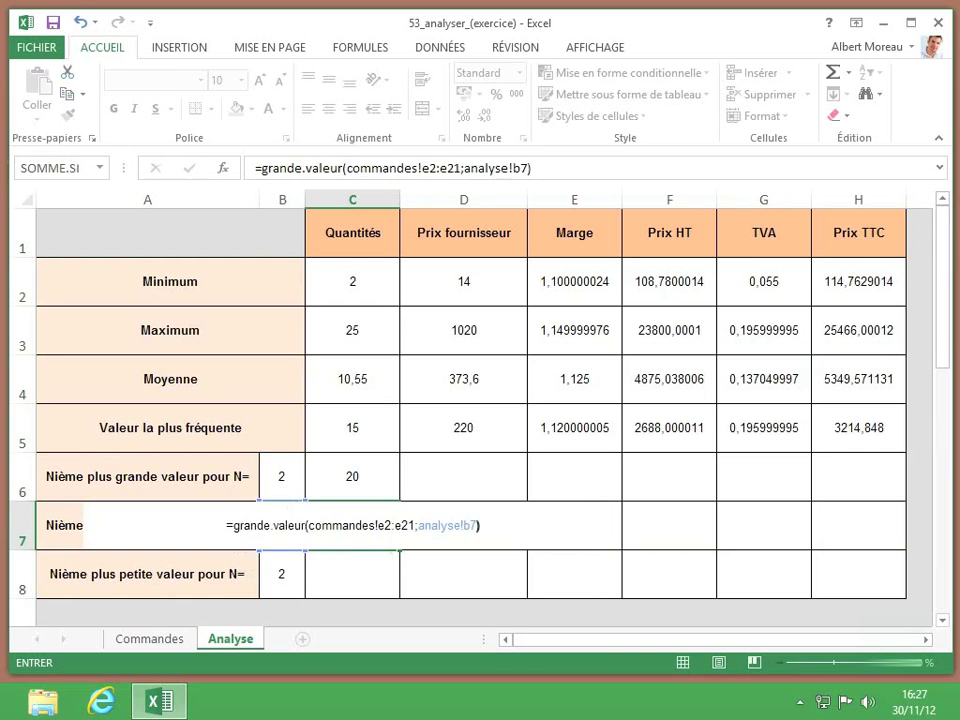
key(Return)
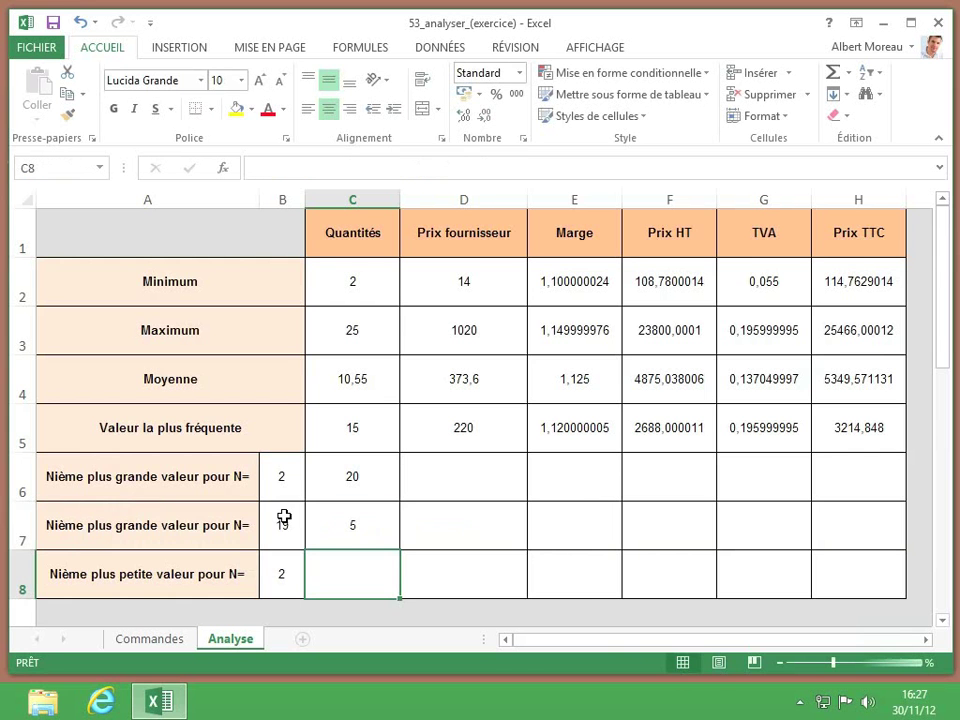
click(368, 525)
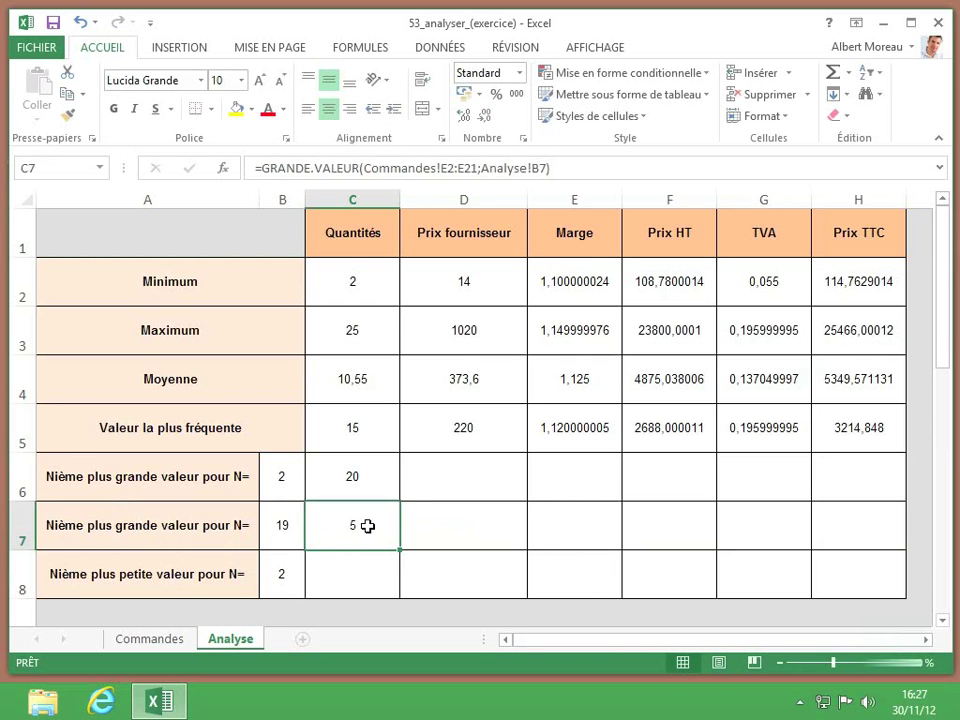
click(368, 560)
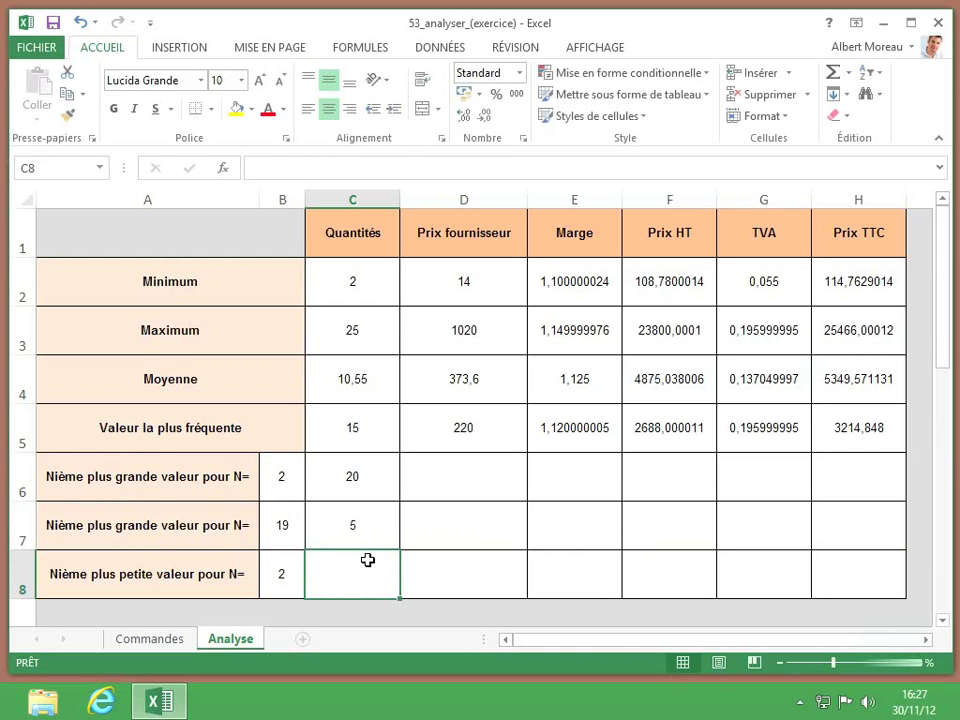
Calculate the nth smallest quantity in C8 with =PETITE.VALEUR(Commandes!E2:E21;Analyse!B8).
text(=petite.)
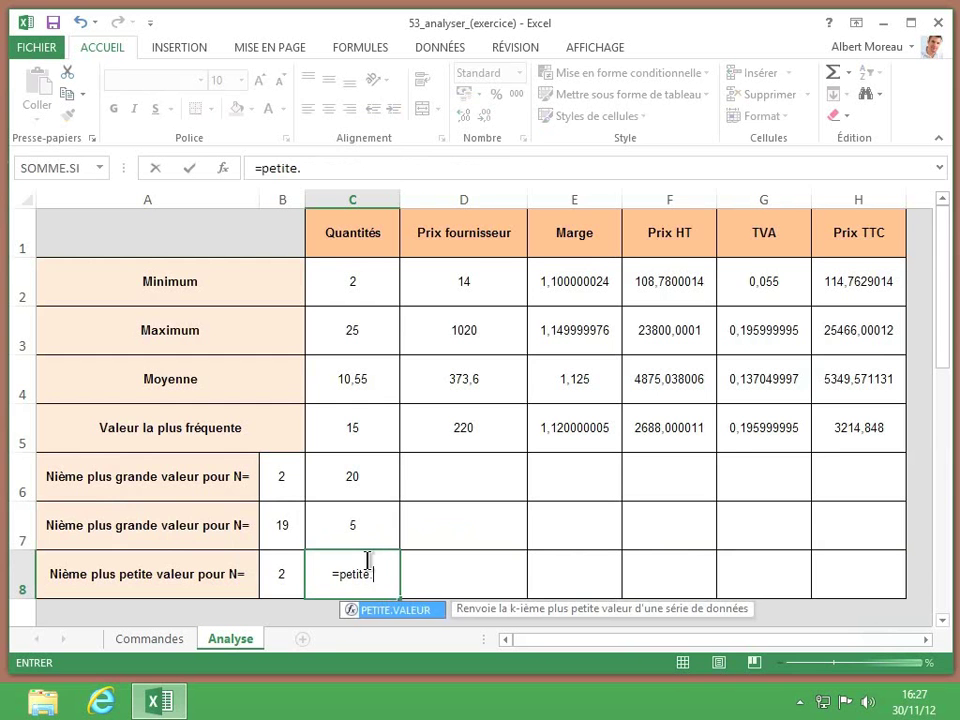
text(valeur()
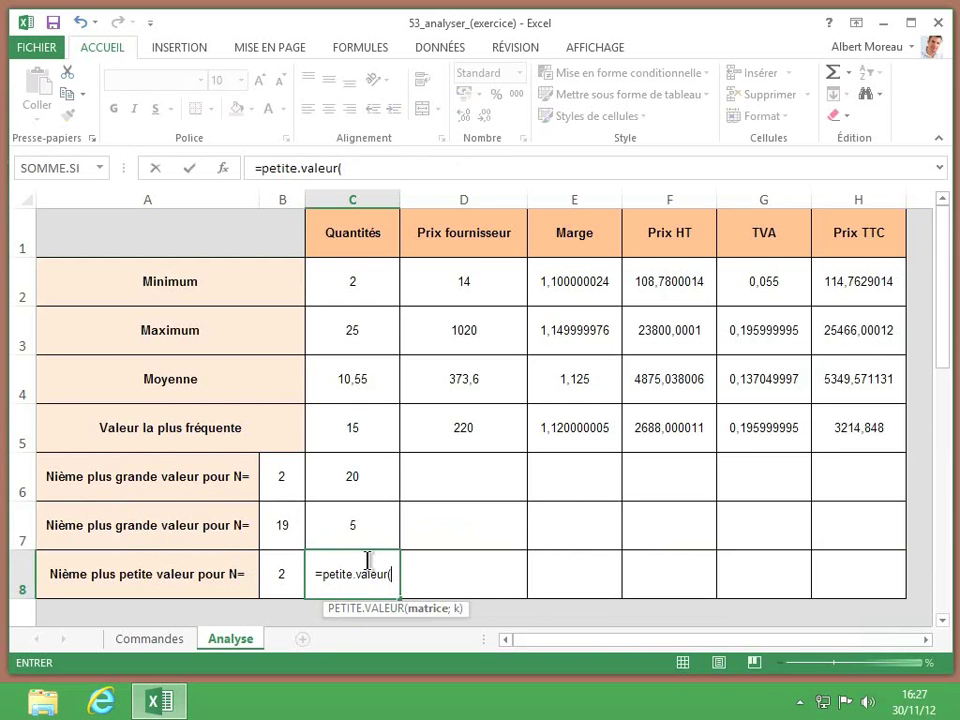
text(comm)
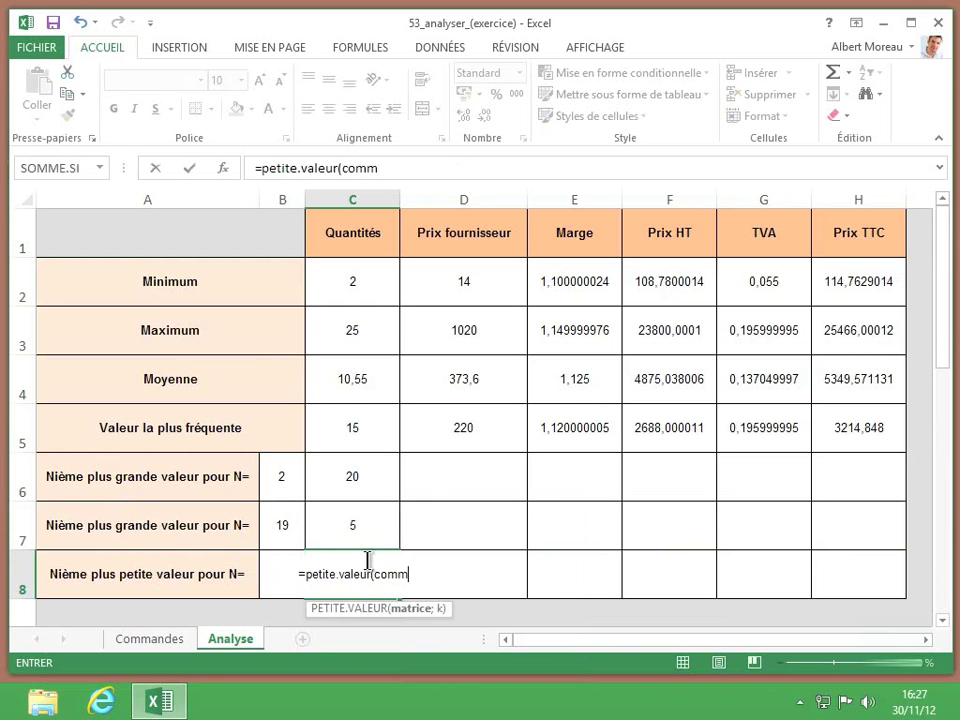
text(andes)
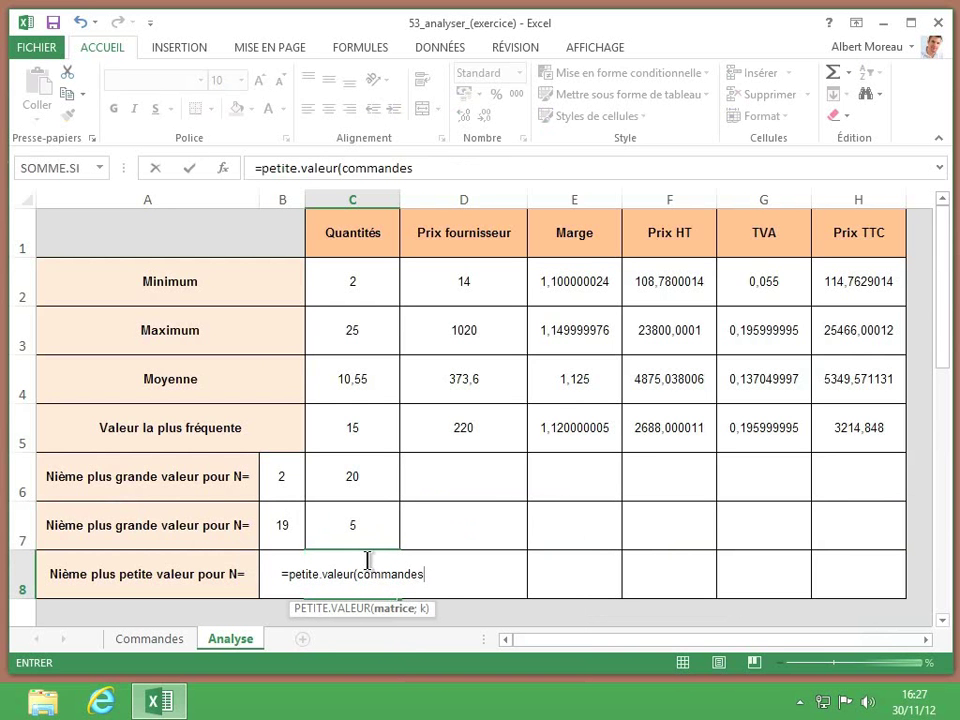
text(!)
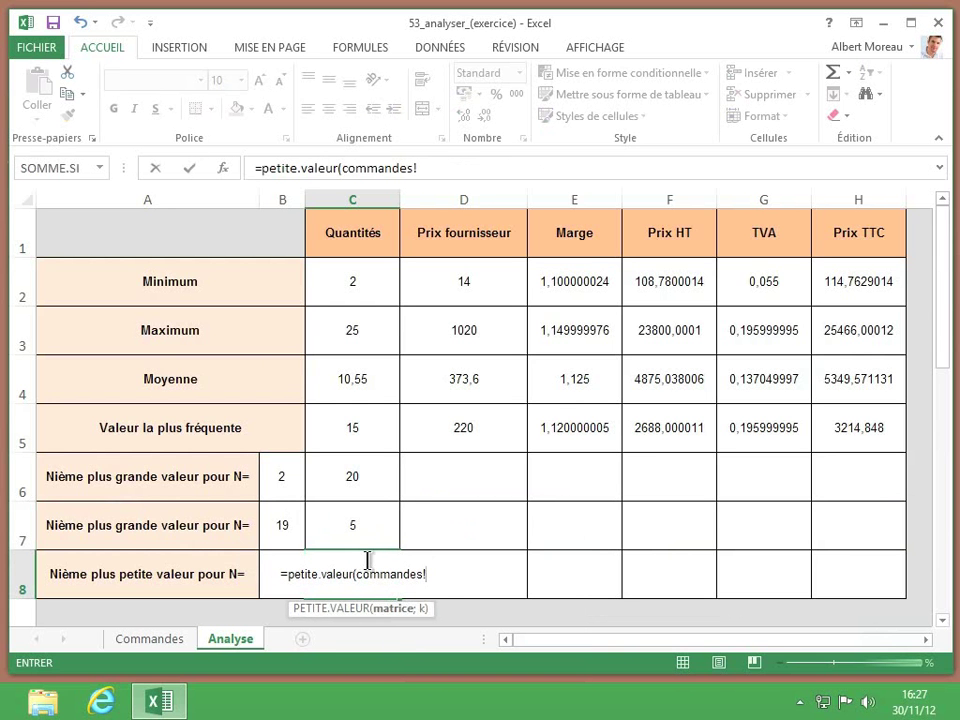
text(e2:)
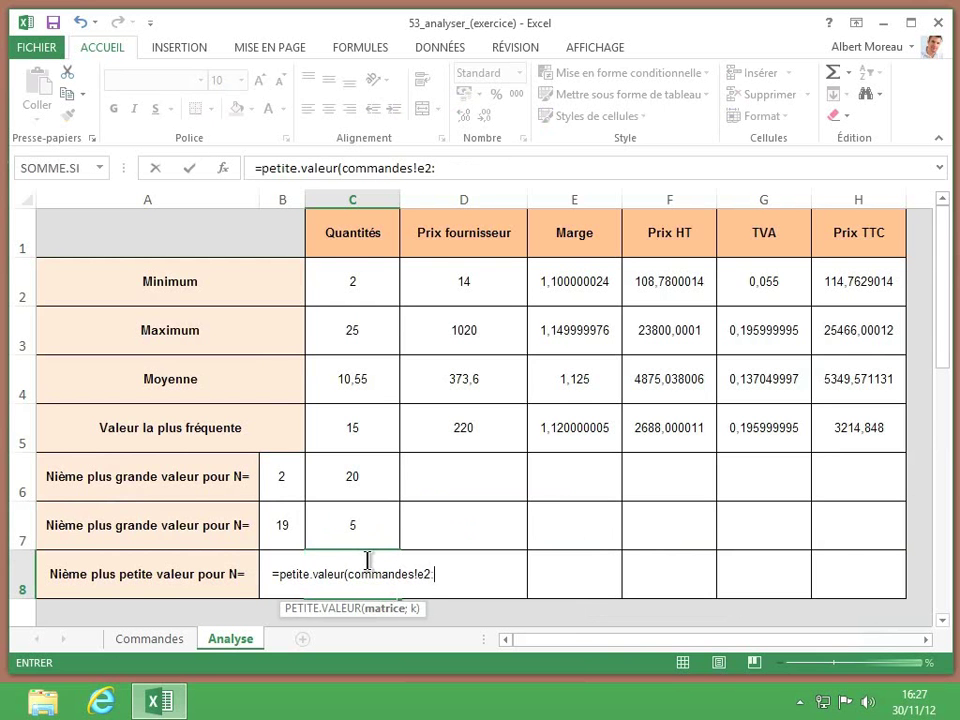
text(e21)
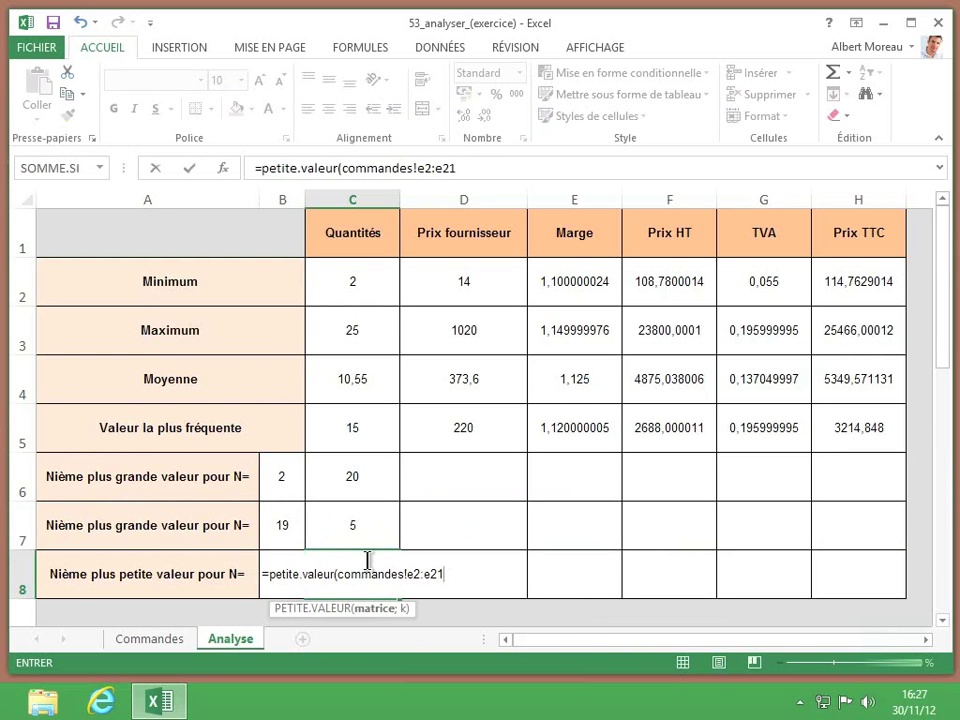
text(;)
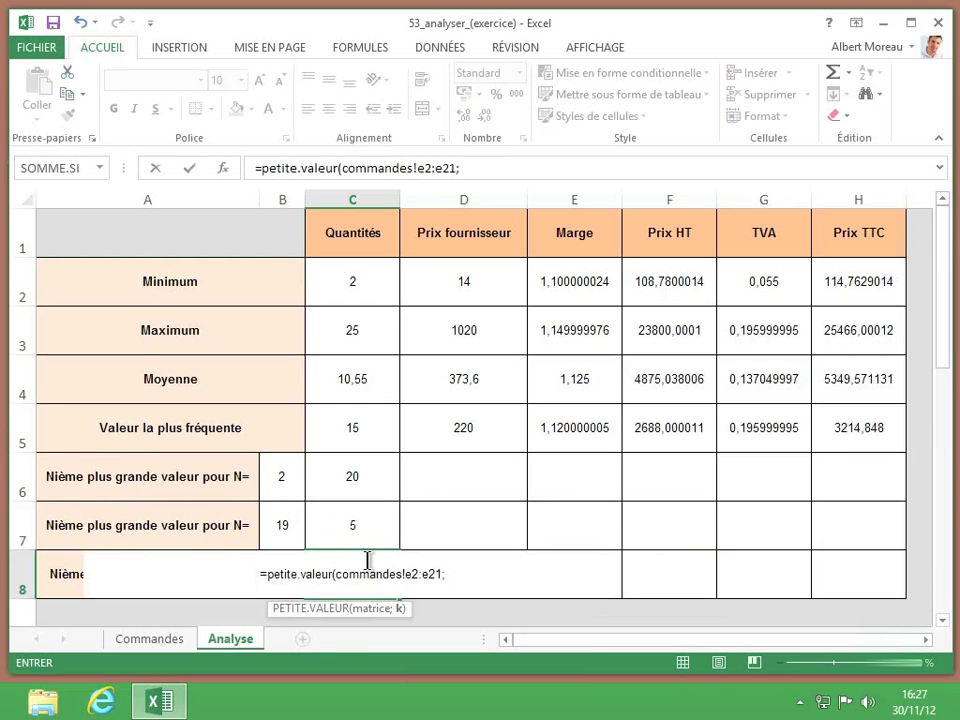
text(analys)
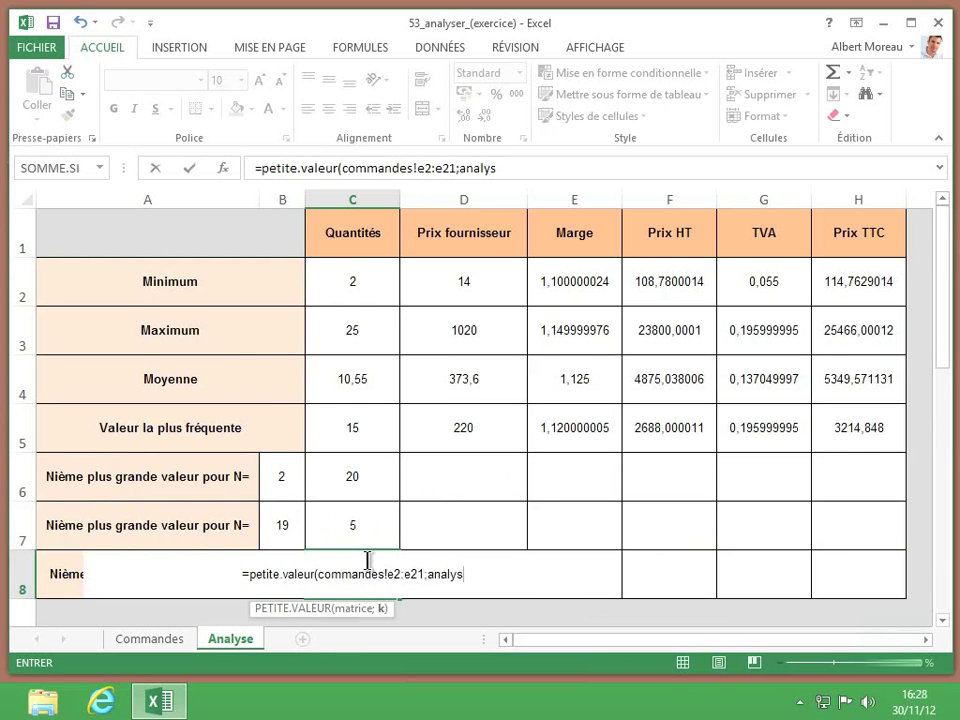
text(e)
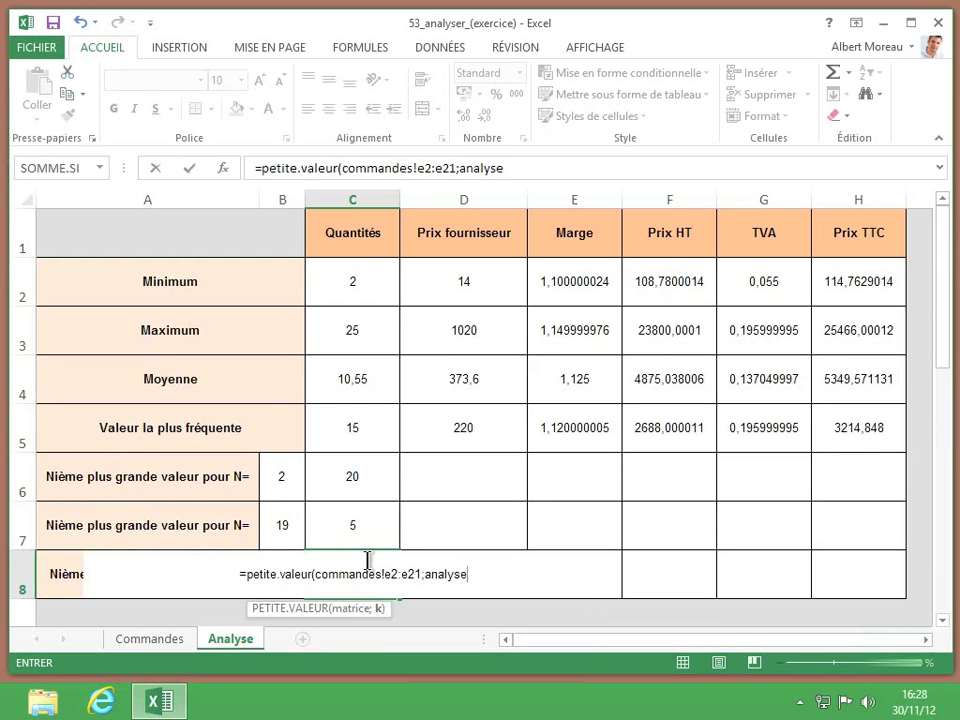
text(!)
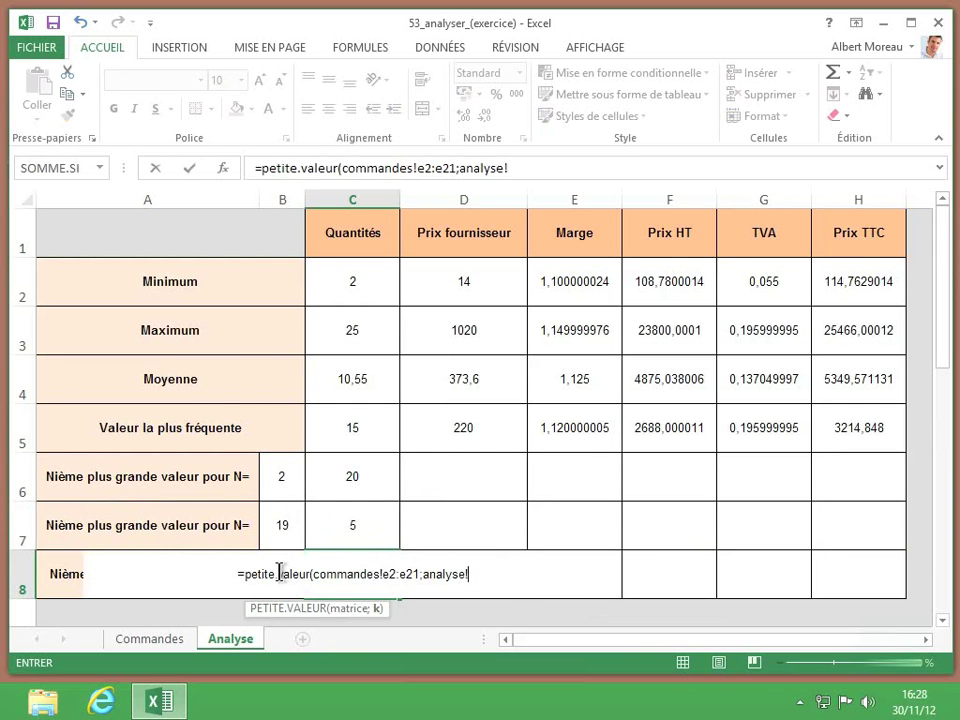
text(b8)
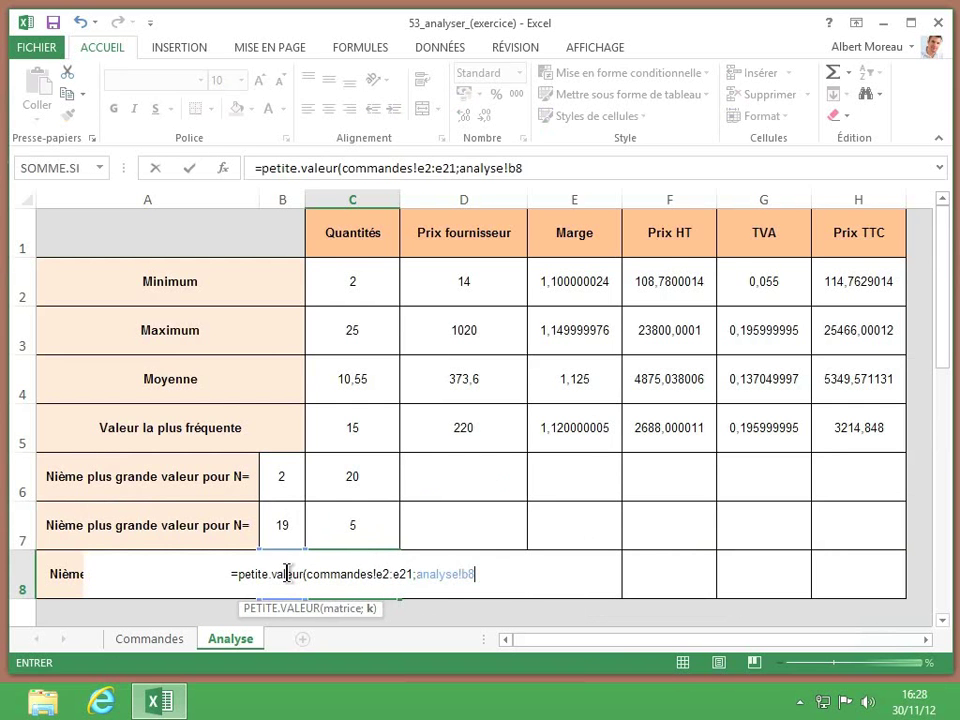
text())
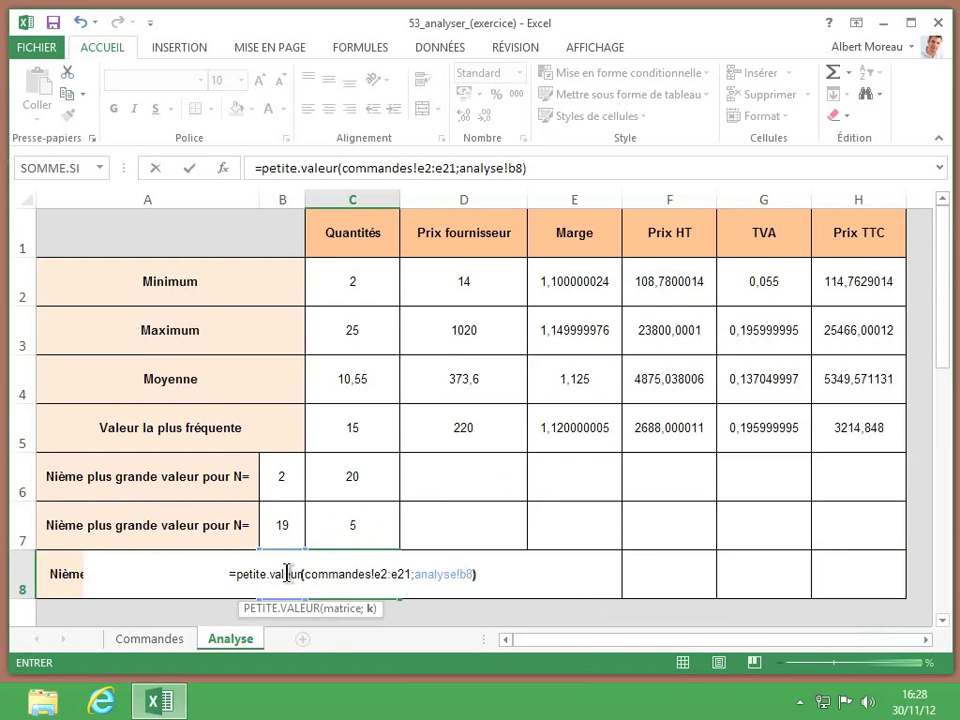
key(Return)
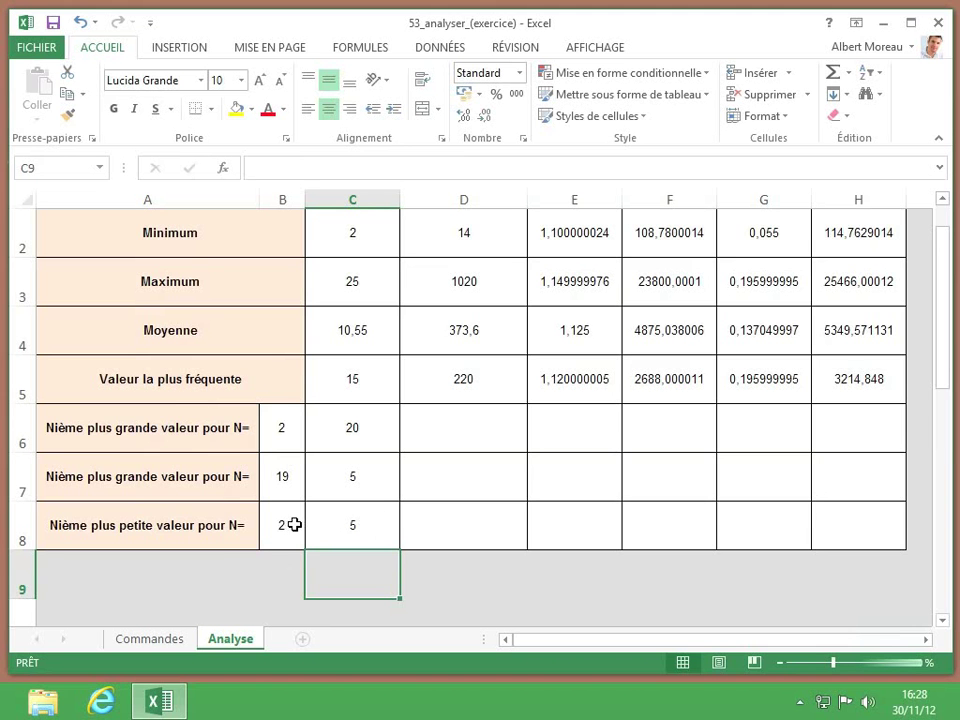
Lock the column of the N reference in C6 so the formula reads =GRANDE.VALEUR(Commandes!E2:E21;Analyse!$B6).
scroll(375, 524, up, 1)
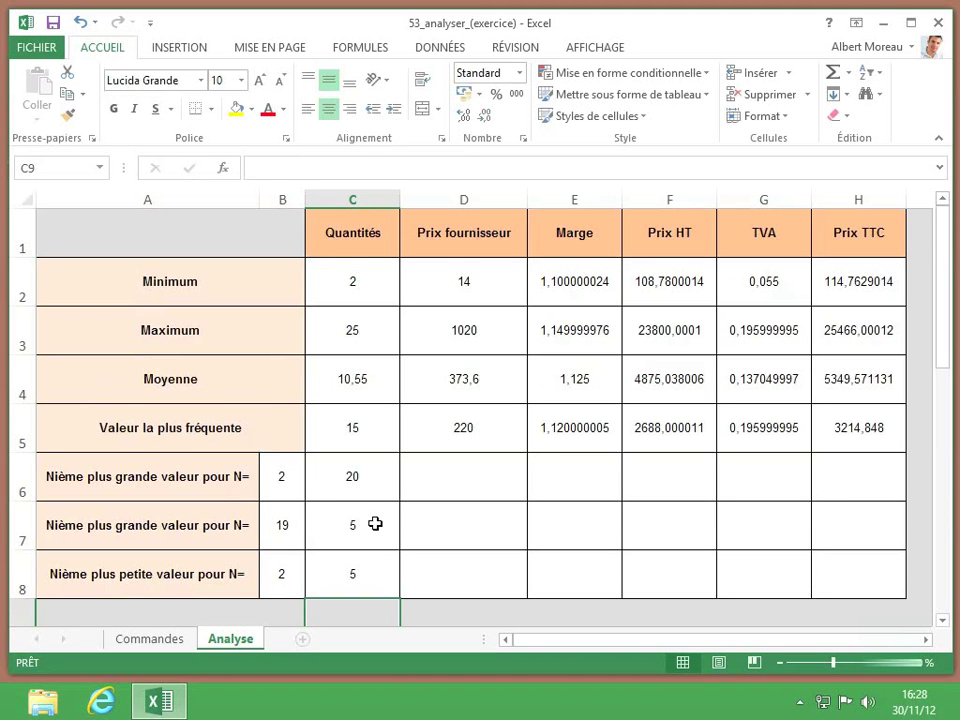
click(291, 469)
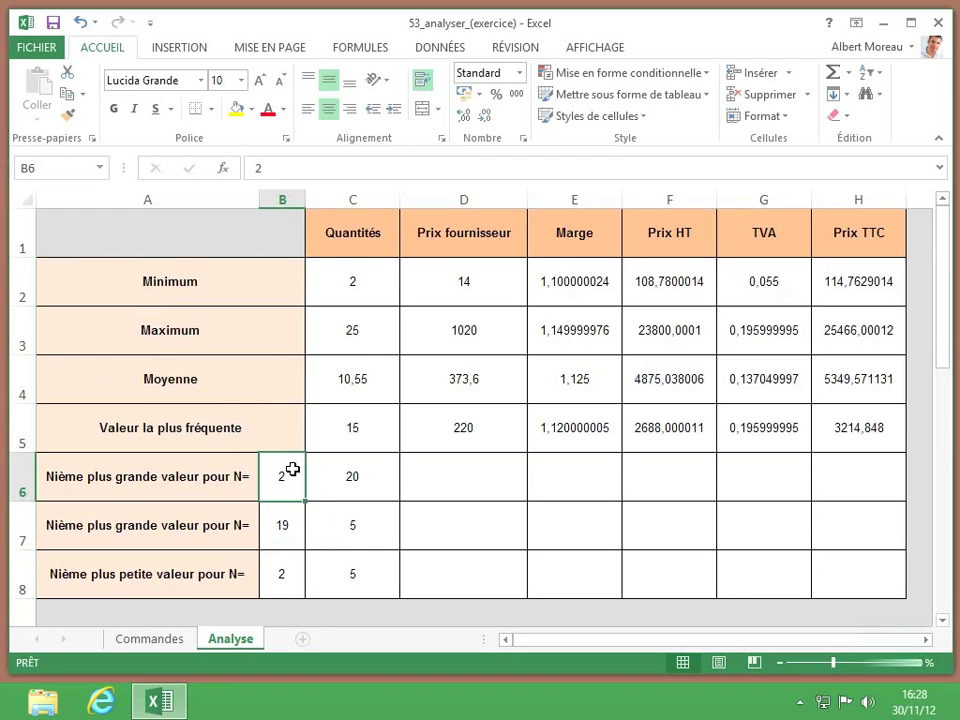
click(332, 469)
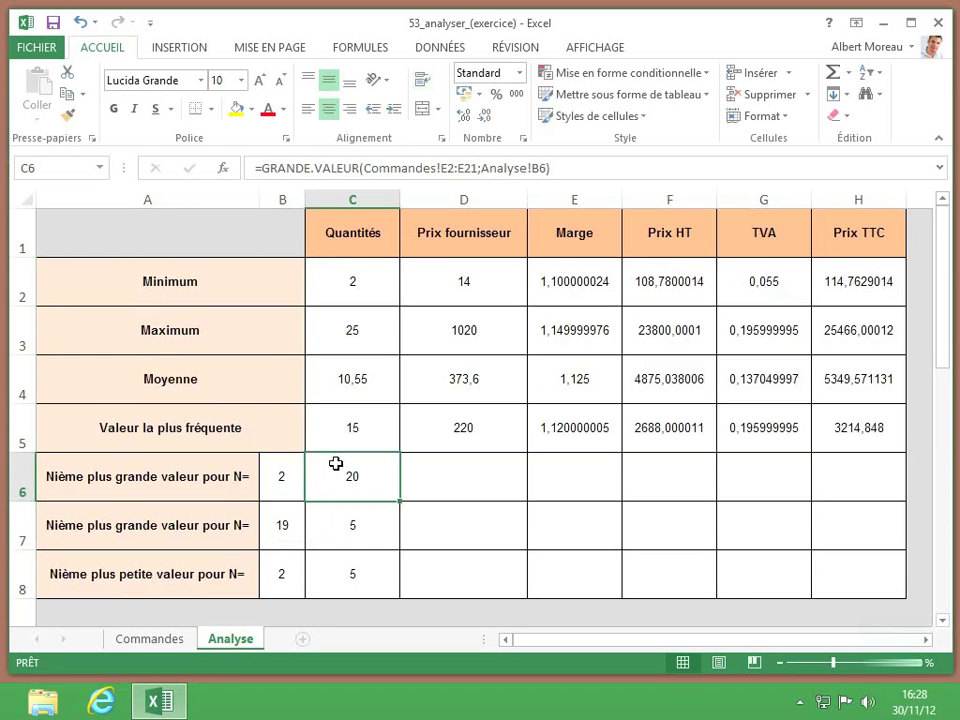
click(537, 170)
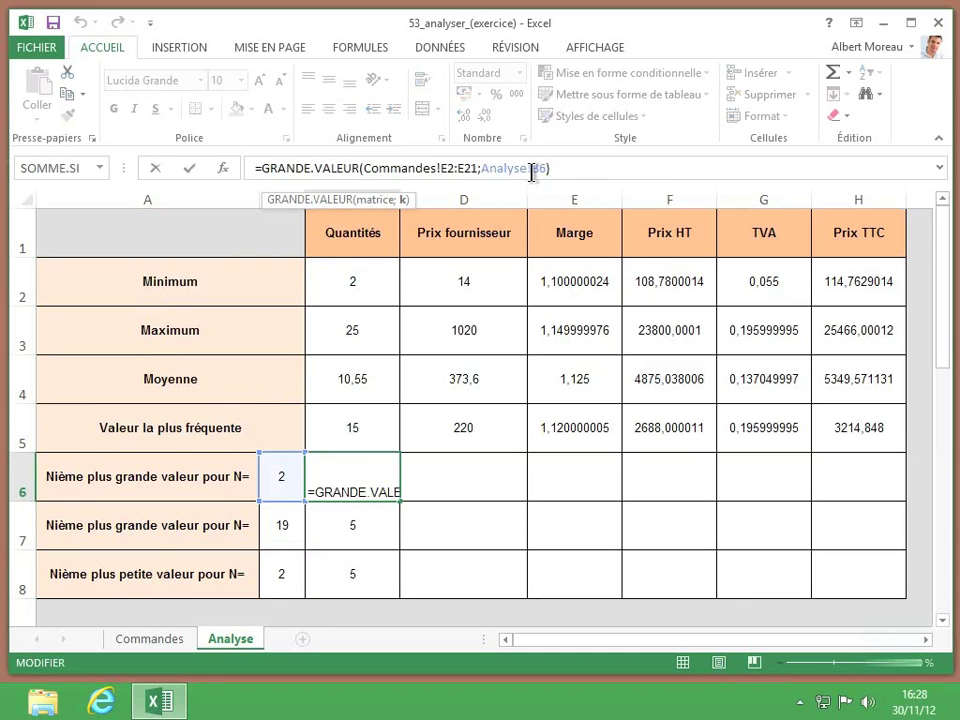
key(F4)
key(F4)
key(F4)
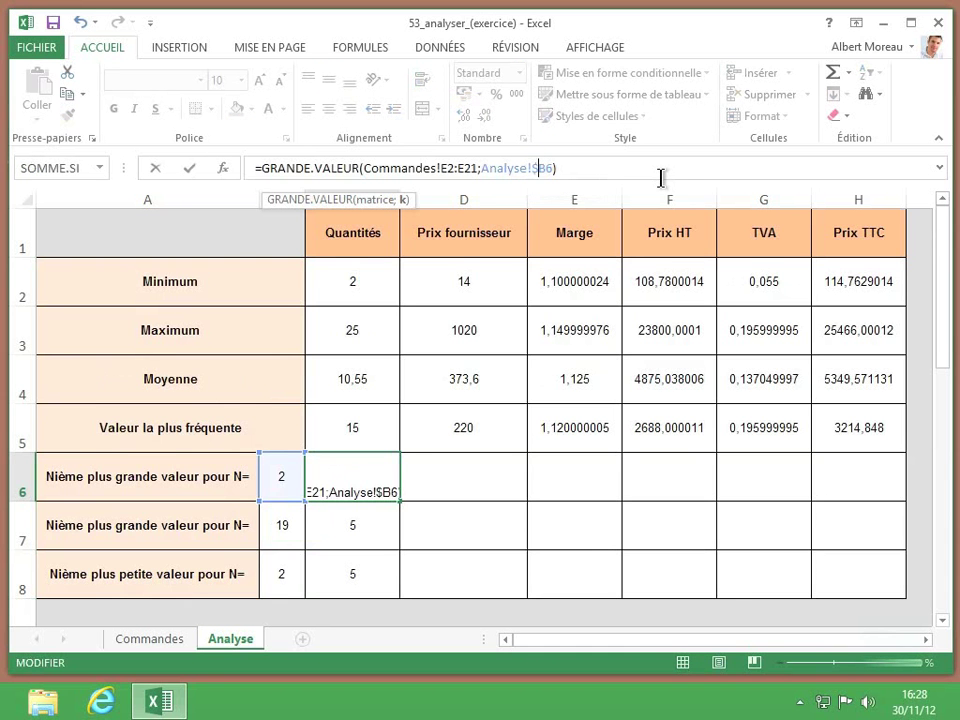
key(Return)
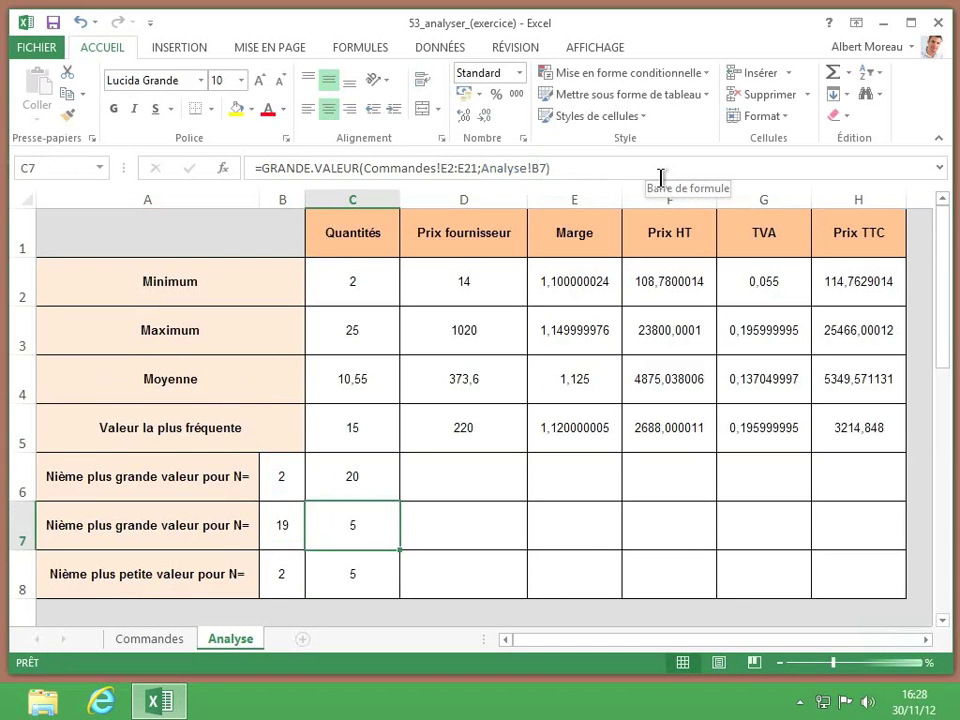
Lock the column of the N references in C7 and C8 as Analyse!$B7 and Analyse!$B8.
click(533, 167)
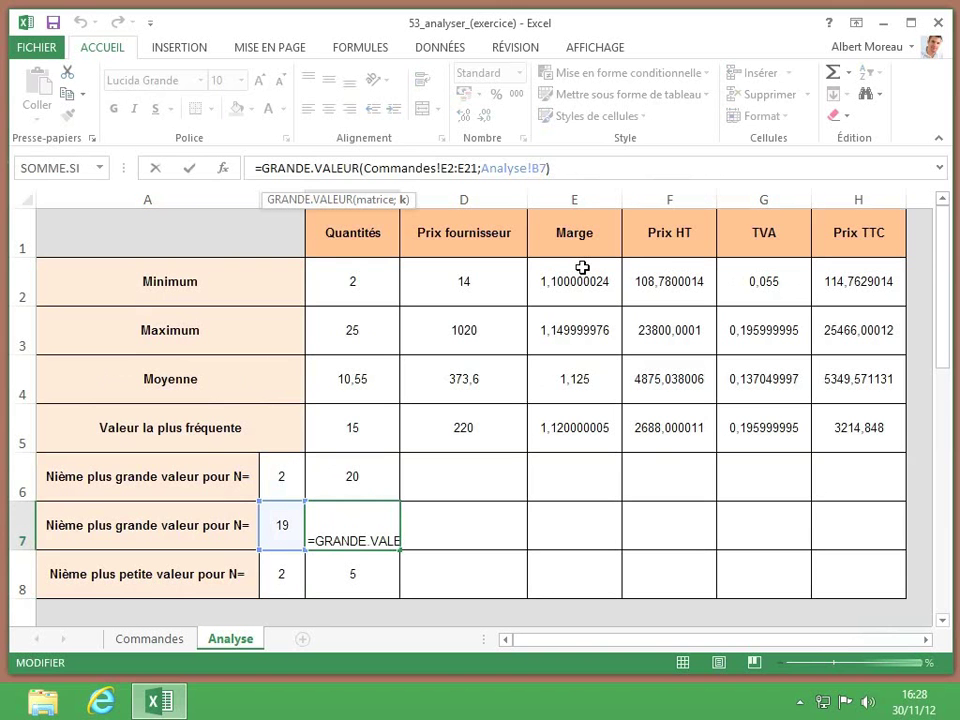
key(F4)
key(Return)
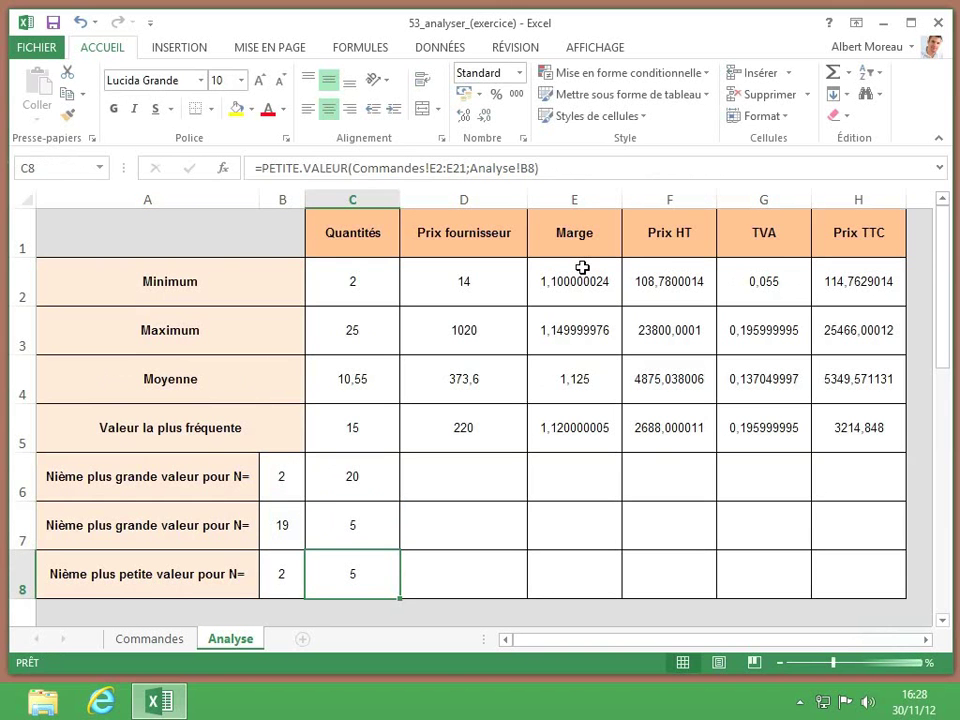
click(660, 170)
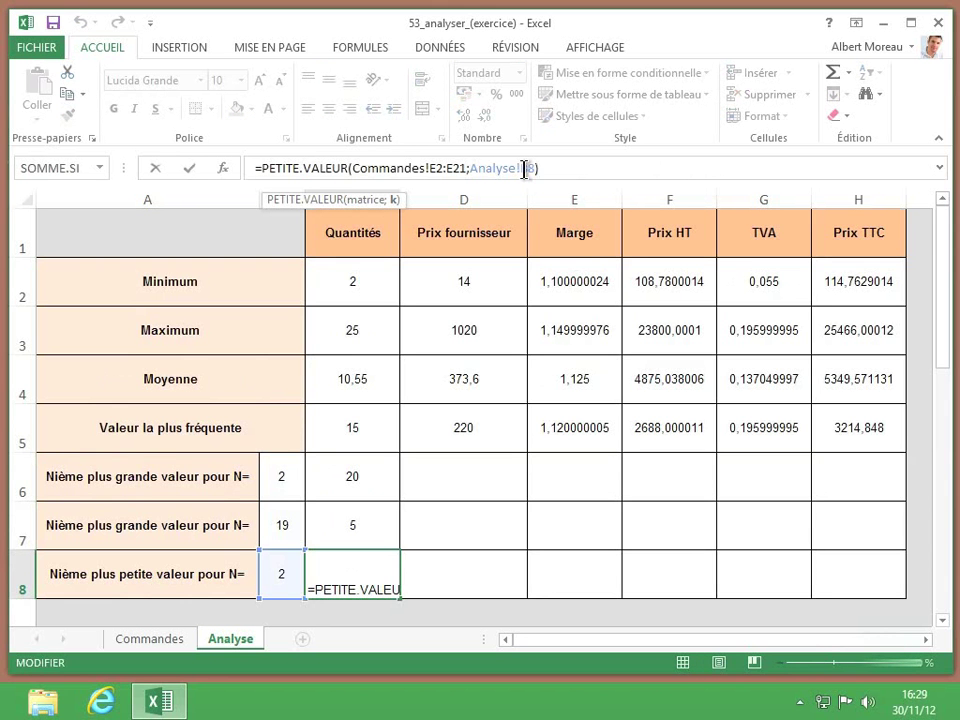
click(522, 168)
key(F4)
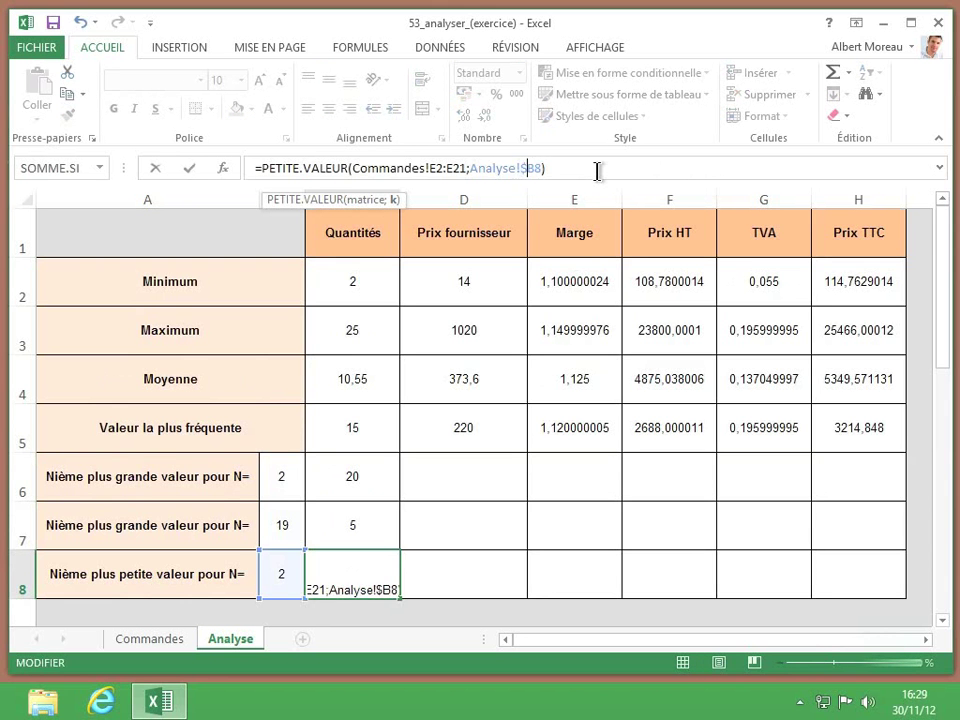
key(Return)
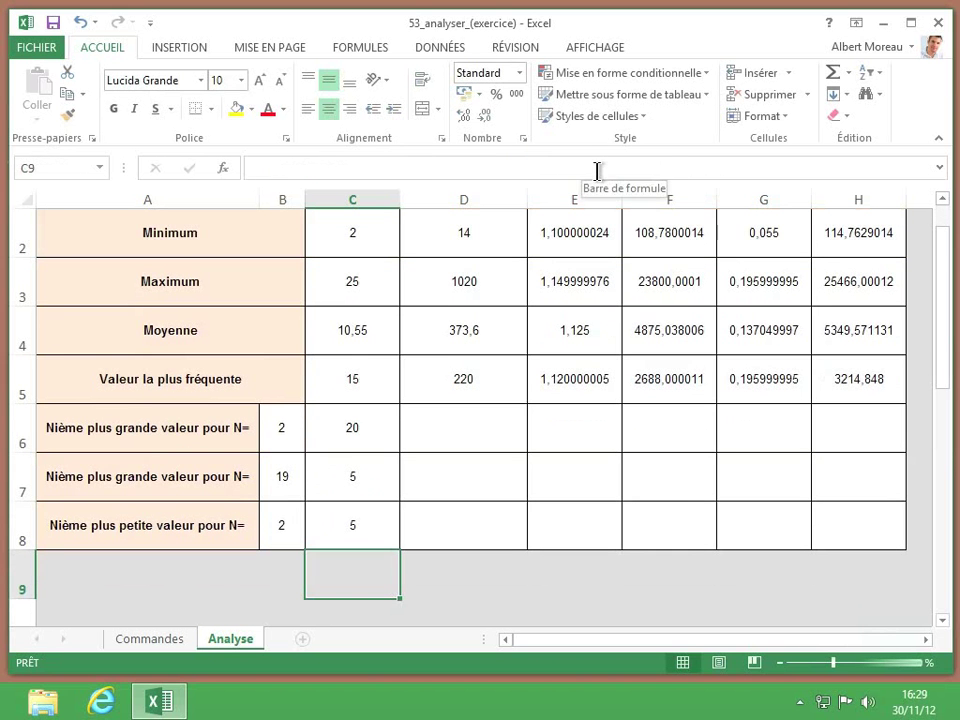
Fill the nth largest and nth smallest formulas from C6, C7 and C8 across their rows to column H.
click(380, 428)
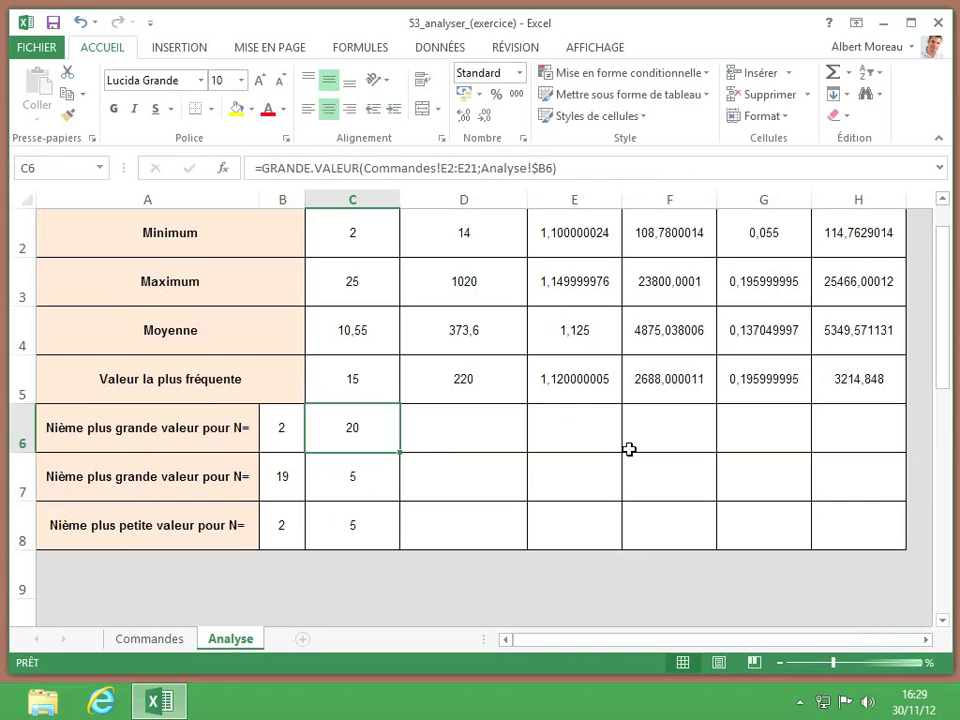
drag(400, 453, 877, 448)
click(363, 504)
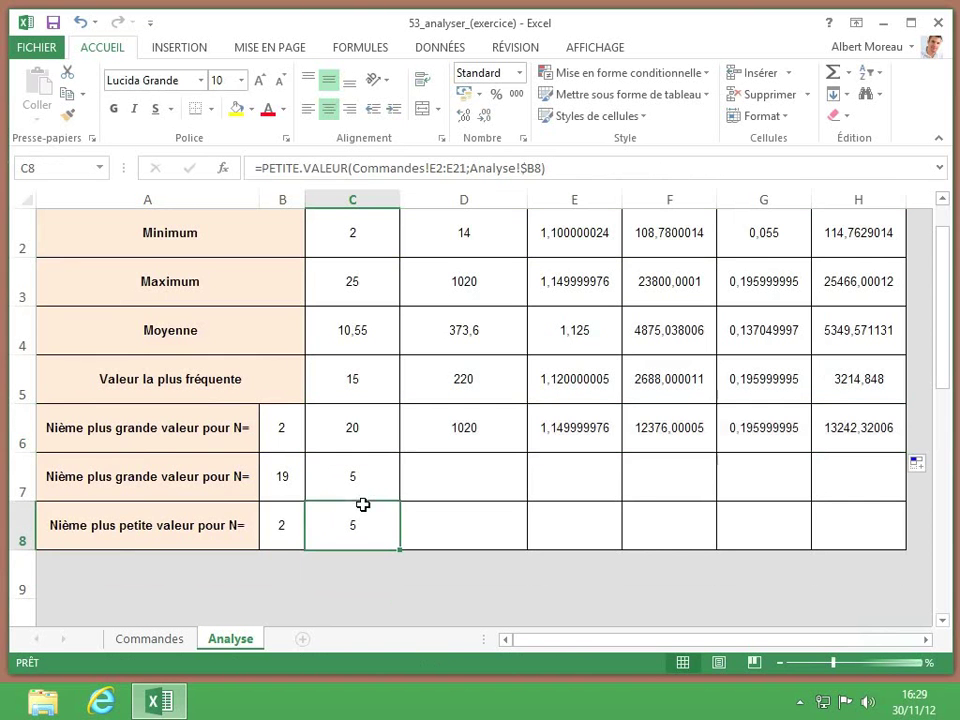
click(364, 480)
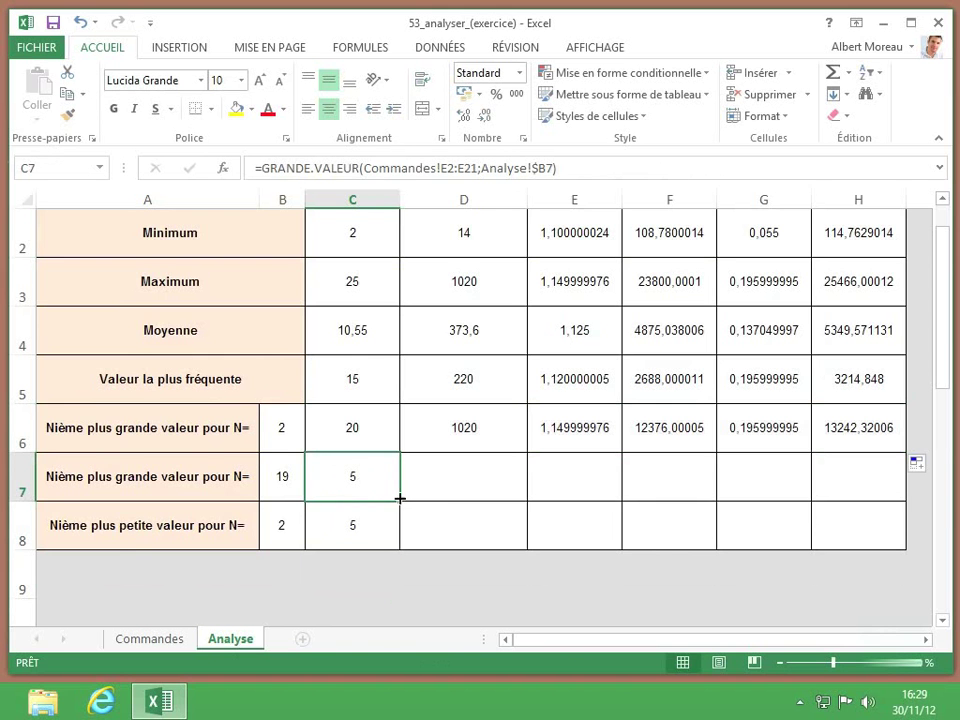
drag(400, 499, 889, 504)
click(371, 533)
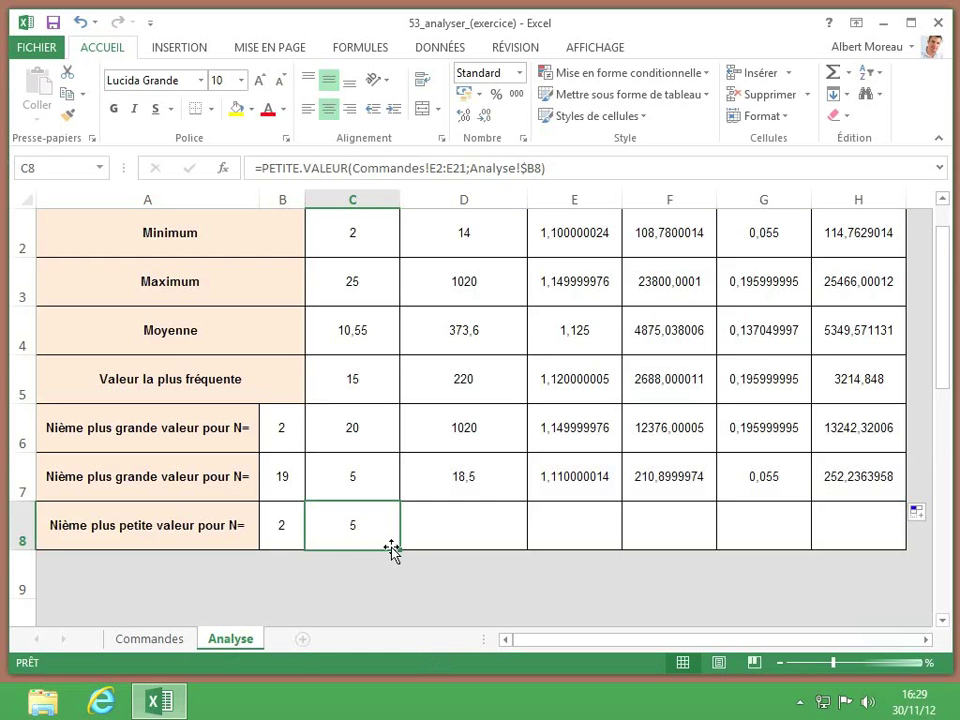
drag(399, 549, 866, 530)
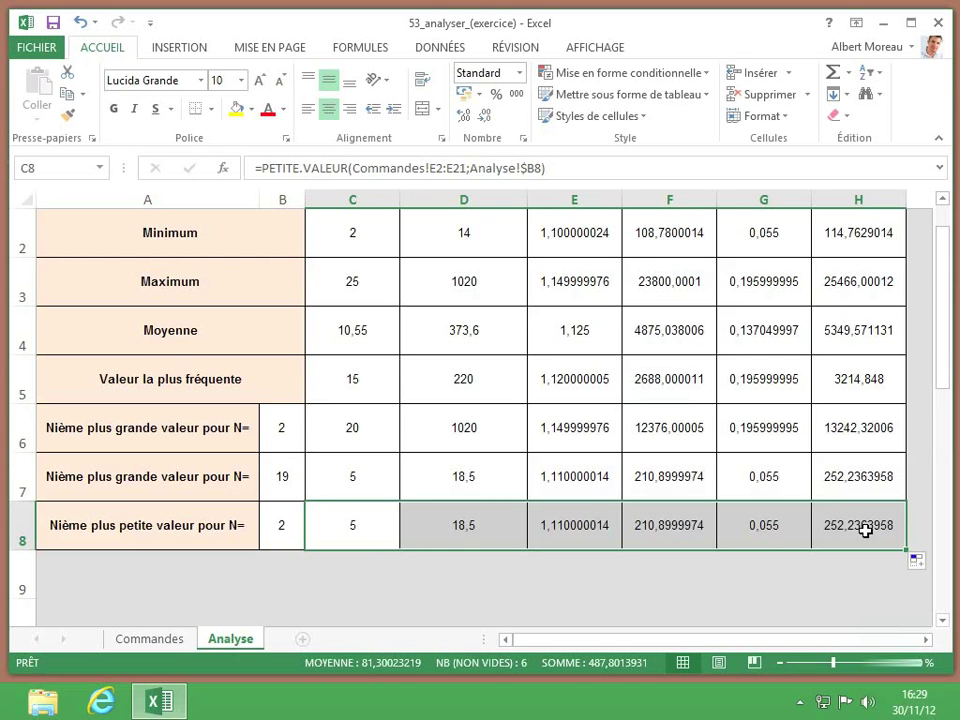
Set the N values of the nth largest and nth smallest rows to 3 in B6, 18 in B7 and 3 in B8.
click(281, 422)
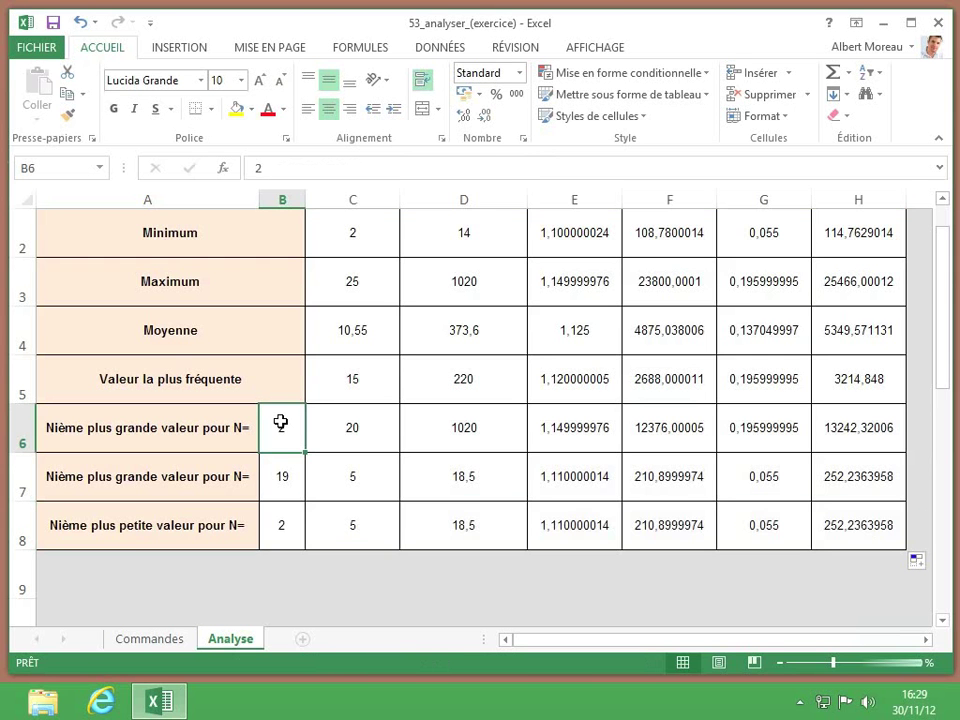
text(3)
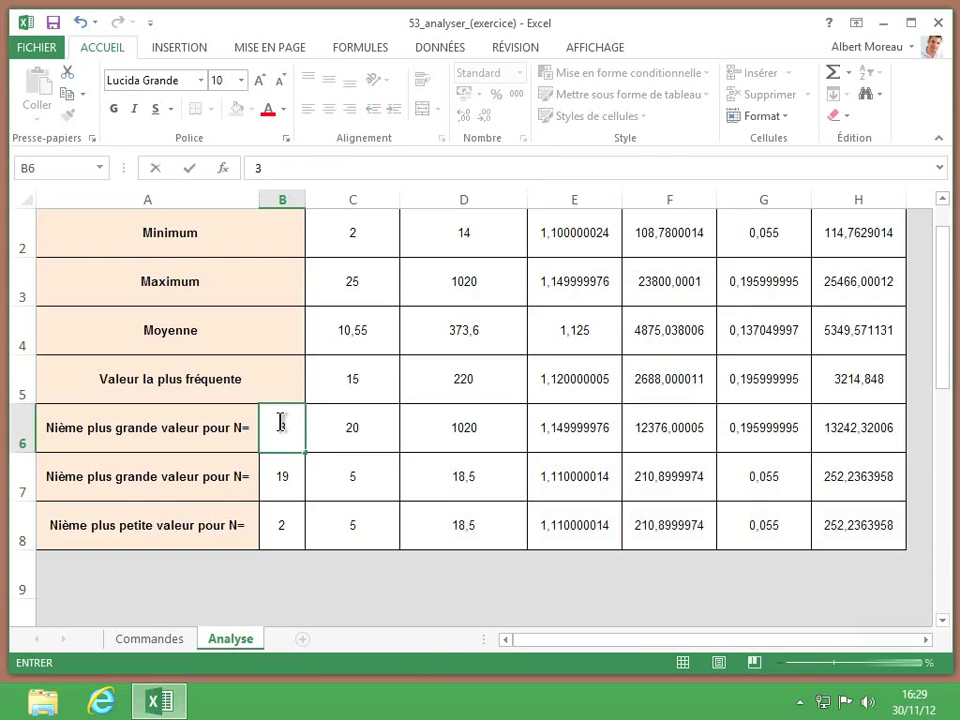
key(Return)
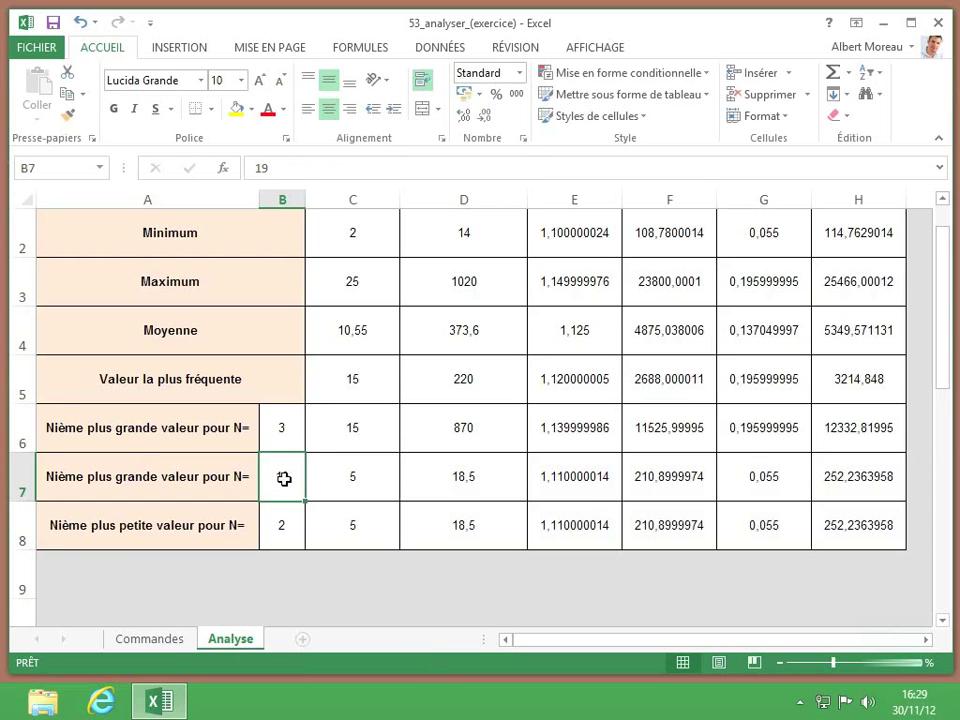
text(18)
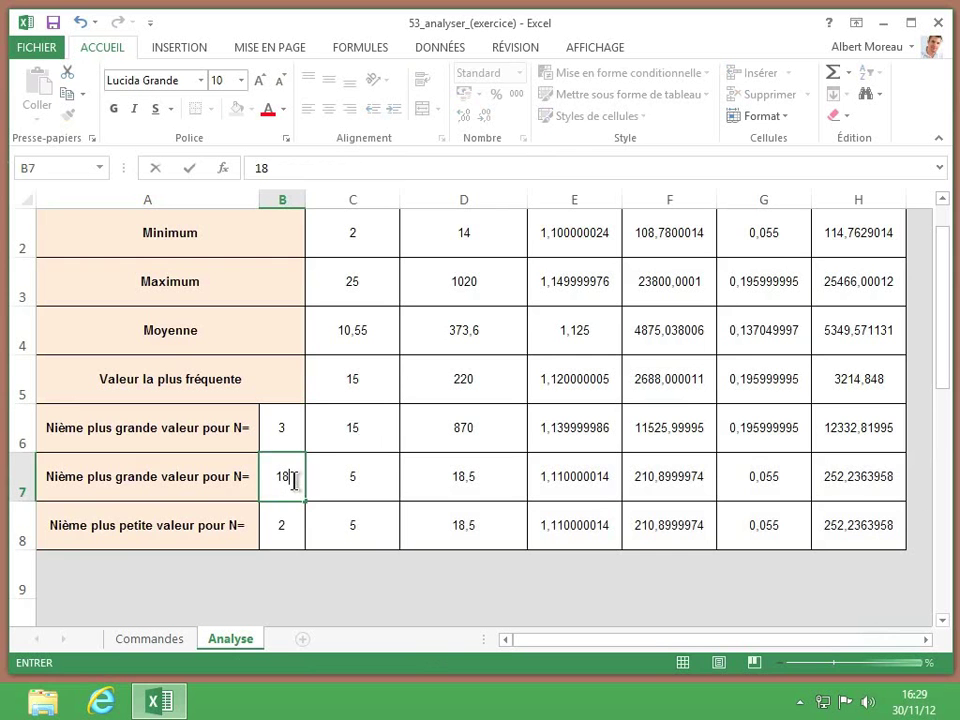
key(Return)
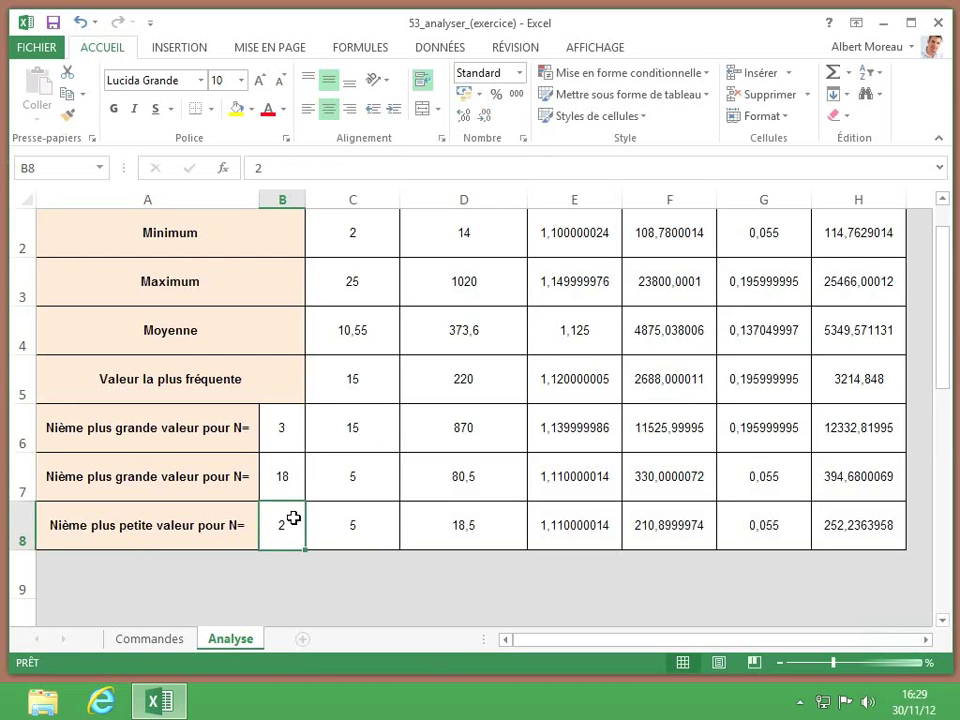
text(3)
key(Return)
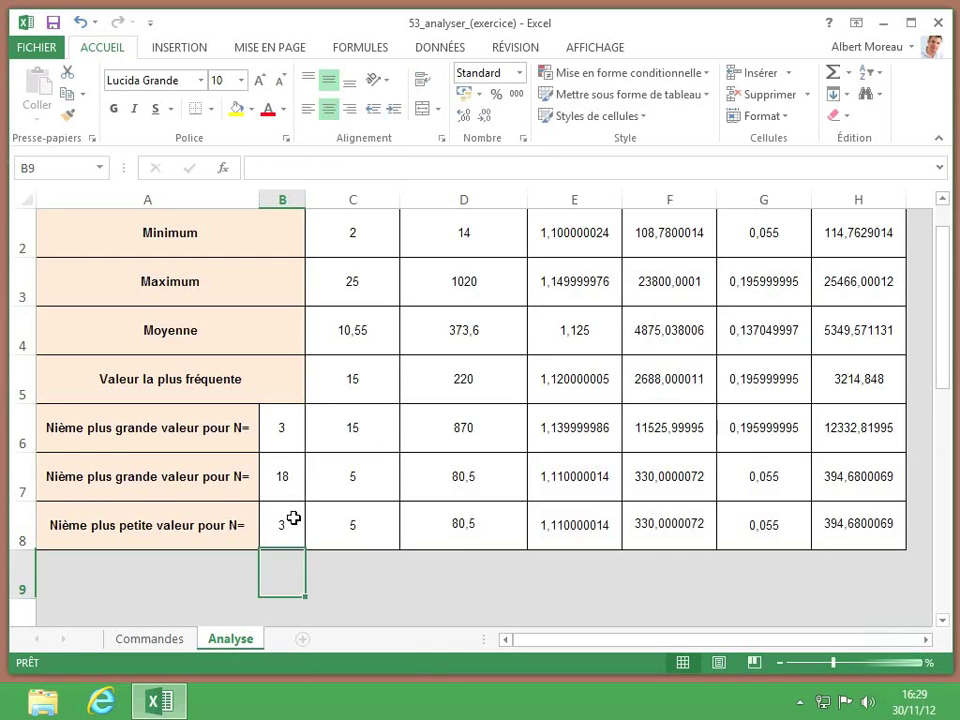